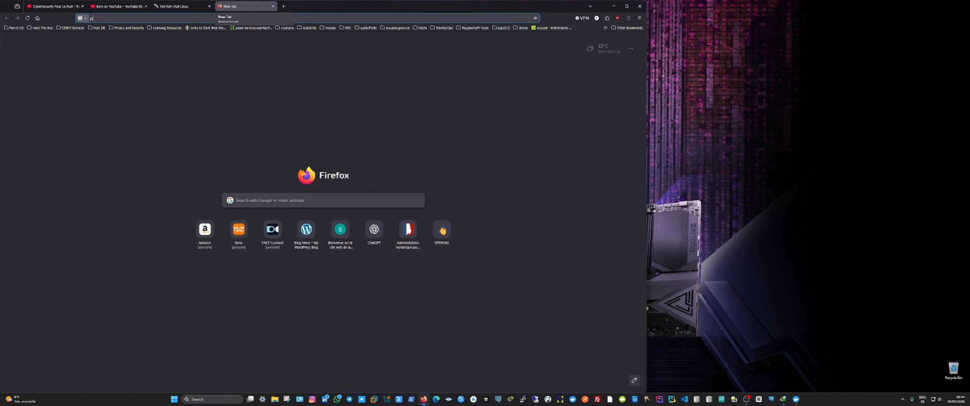
# Step: View the Parrot Security website and close its page
pyautogui.press('Return')
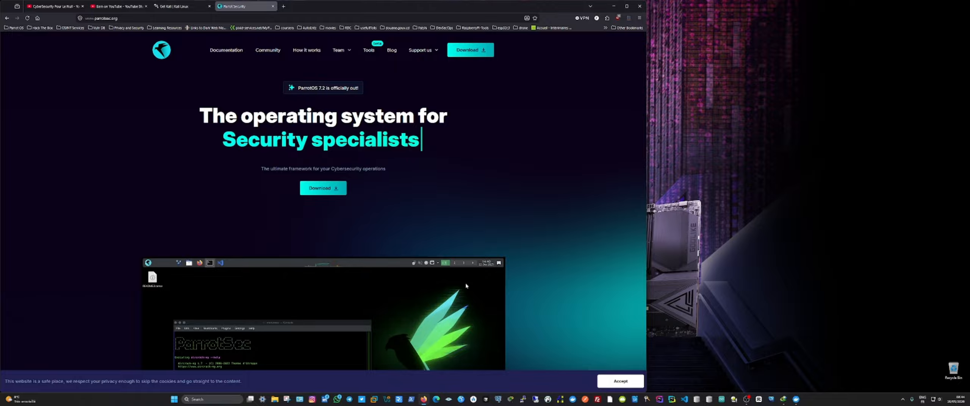
pyautogui.click(272, 6)
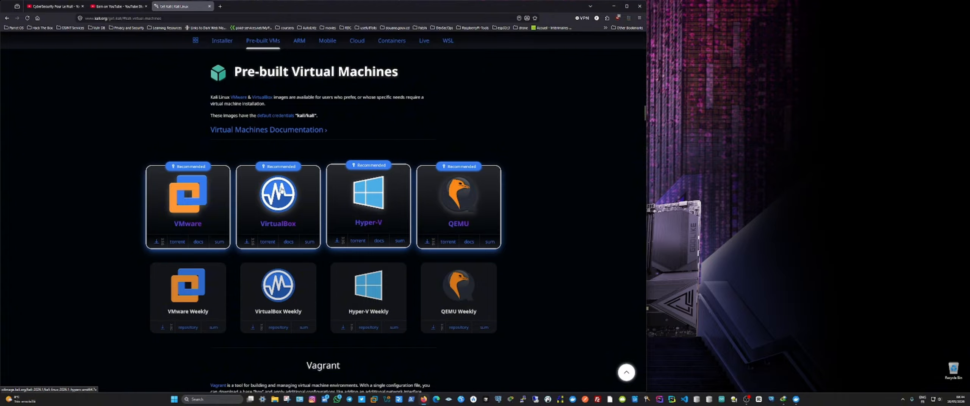
# Step: Go from the pre-built virtual machines page to the Kali Linux home page
pyautogui.scroll(15, 280, 79)
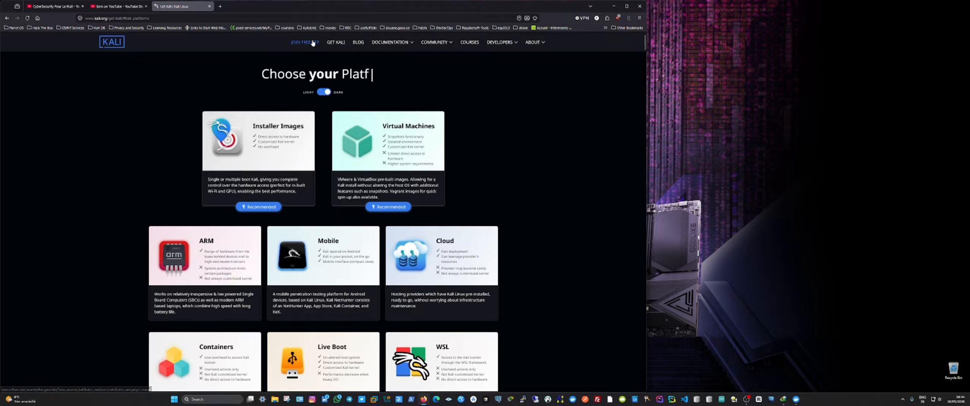
pyautogui.click(343, 42)
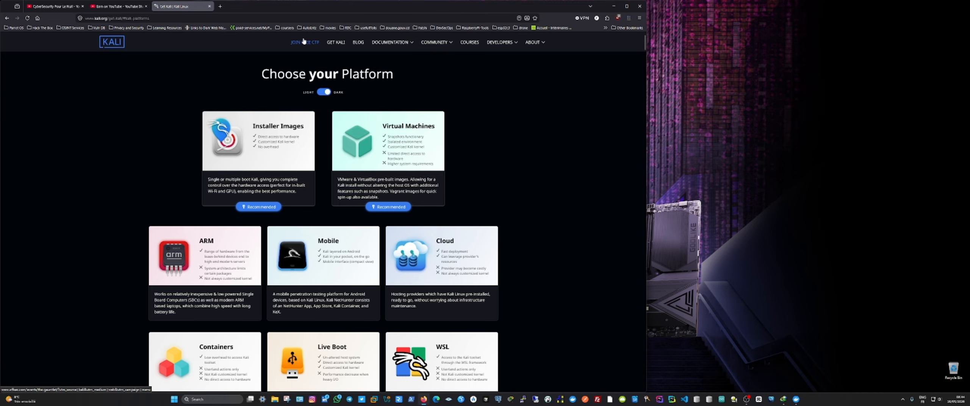
pyautogui.hotkey('alt', 'Left')
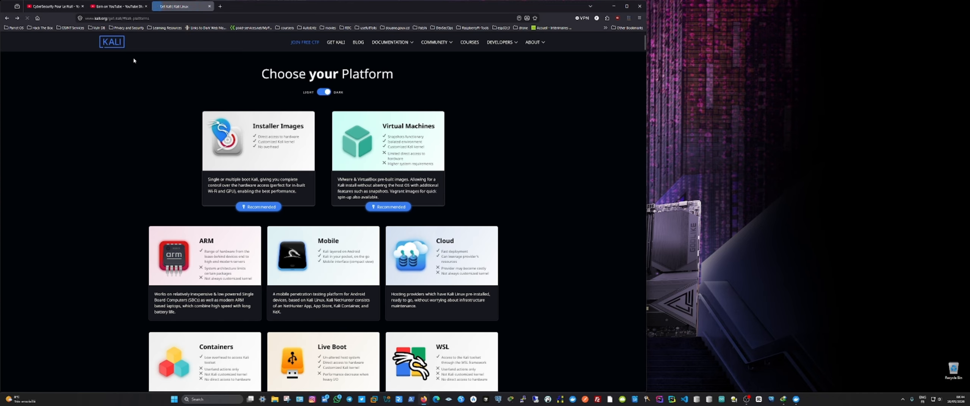
pyautogui.click(116, 45)
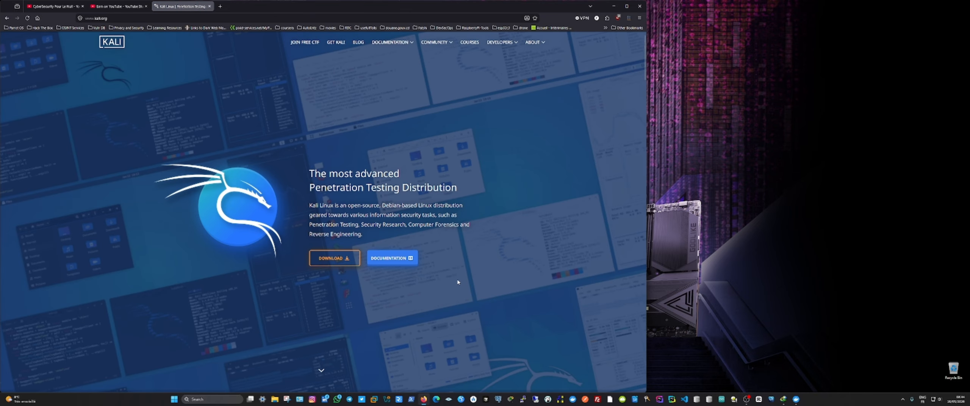
# Step: Open the Kali documentation in a separate tab and look through its list of subjects
pyautogui.middleClick(398, 260)
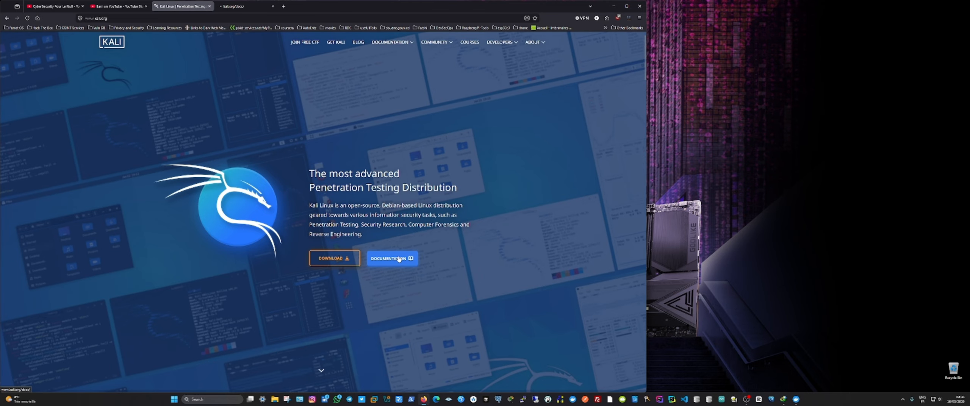
pyautogui.click(251, 6)
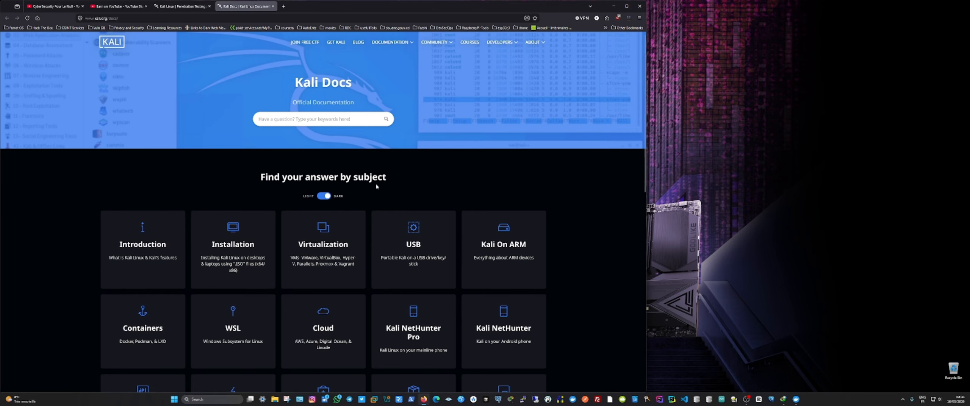
pyautogui.scroll(-3, 407, 243)
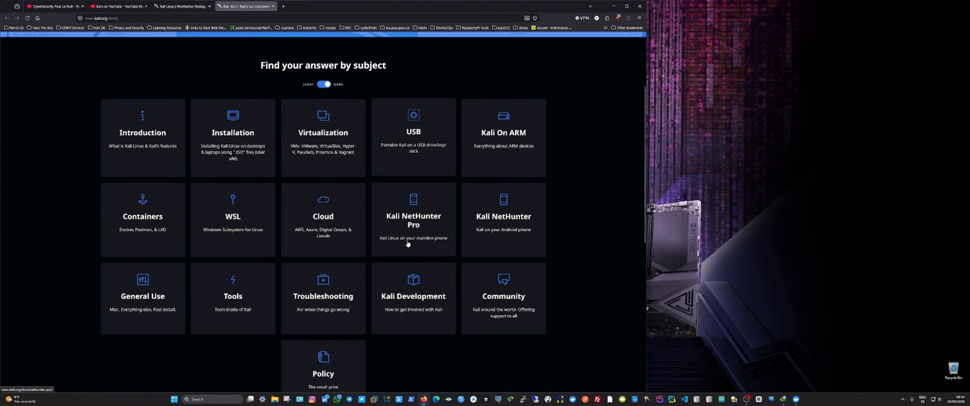
pyautogui.scroll(3, 408, 243)
# Step: Return to the Kali home page and open the virtual machines section of its download page
pyautogui.click(182, 7)
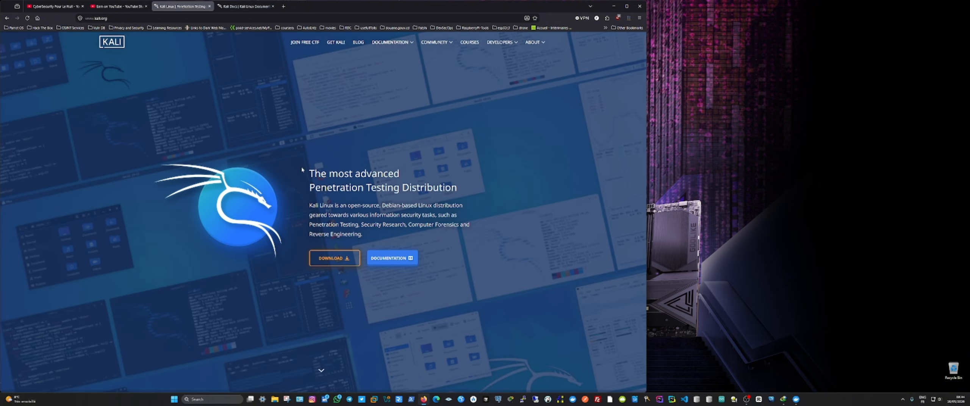
pyautogui.click(333, 261)
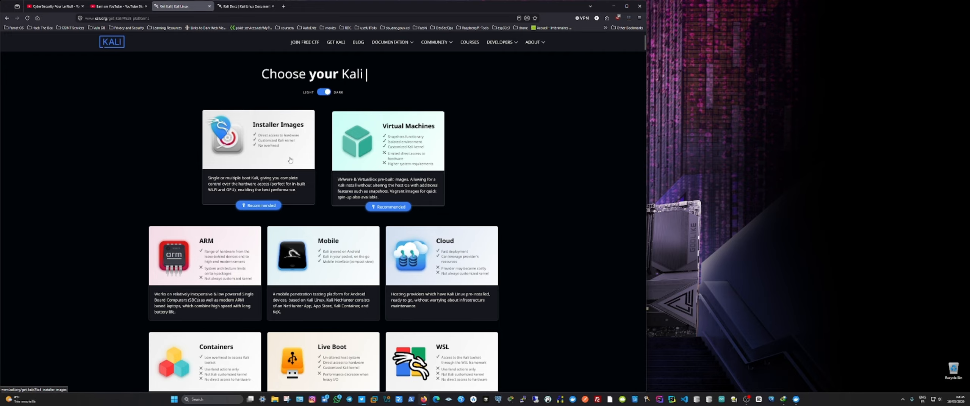
pyautogui.click(423, 135)
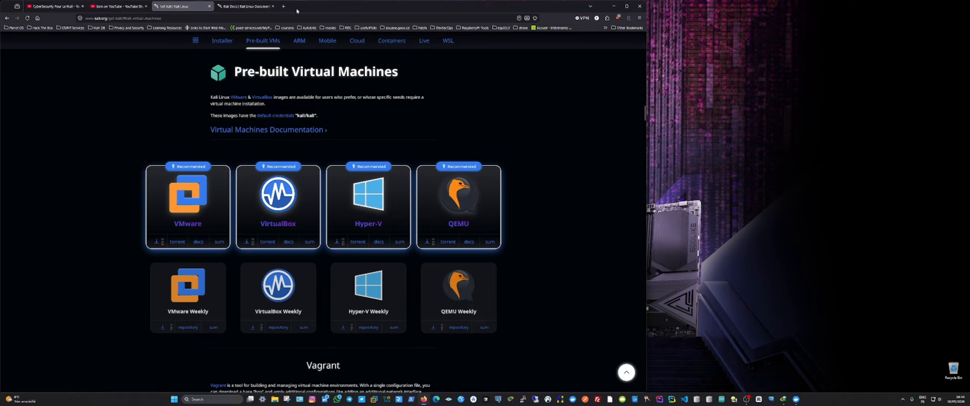
# Step: Open the VirtualBox website in a new tab
pyautogui.click(284, 7)
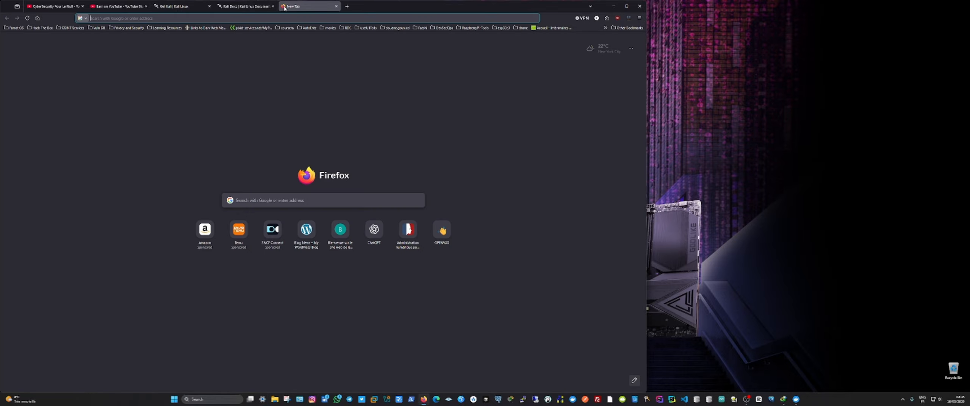
pyautogui.write('virtual')
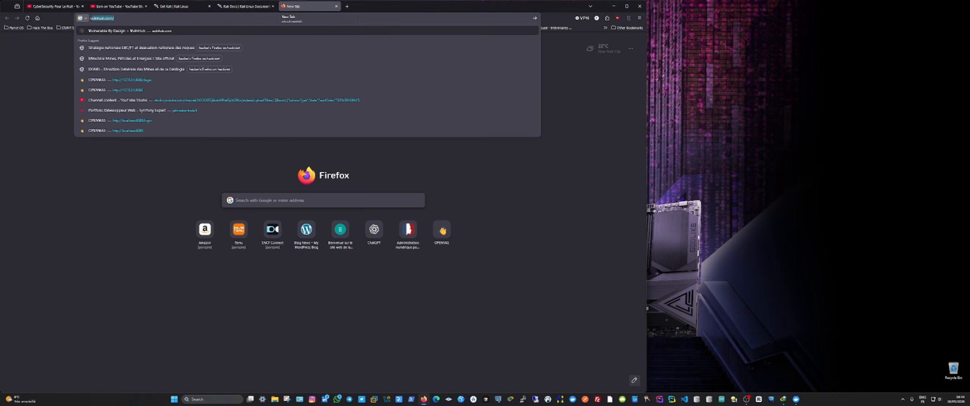
pyautogui.write('box')
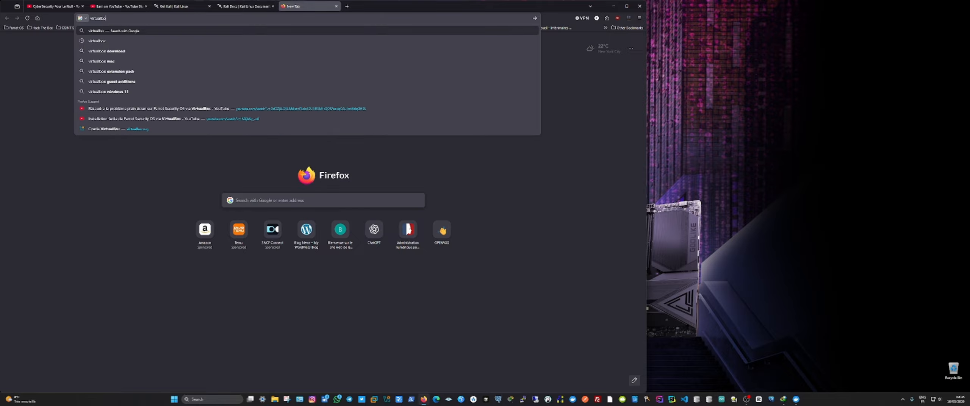
pyautogui.press('Return')
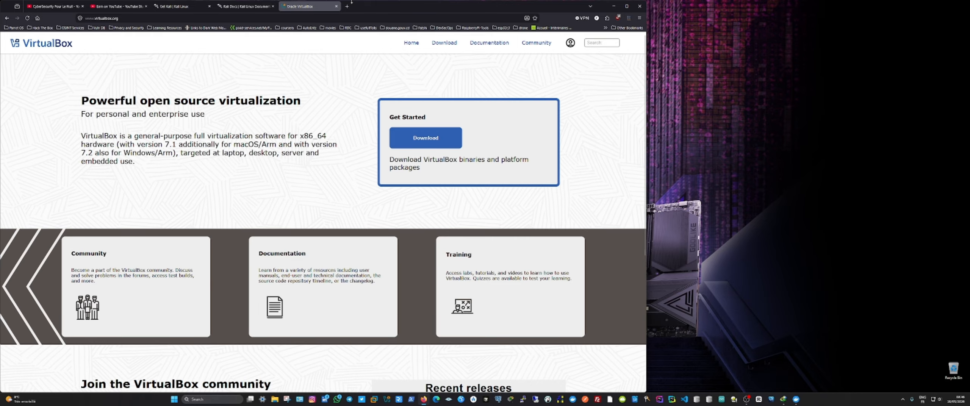
# Step: Open vmware.com in a new tab, look through its products and home page, and close it
pyautogui.click(347, 6)
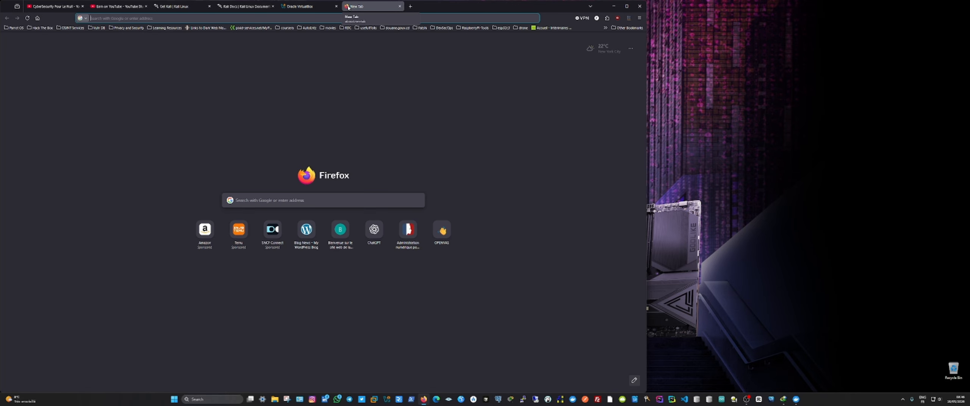
pyautogui.write('vmware.com/')
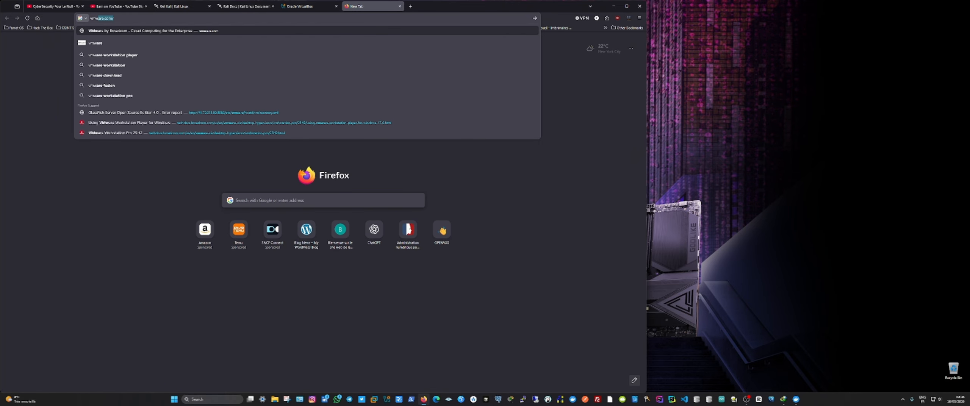
pyautogui.press('Return')
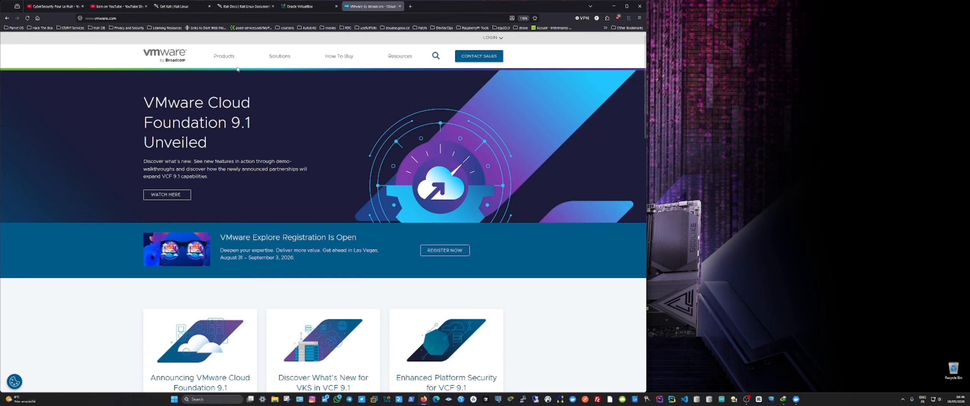
pyautogui.click(222, 59)
pyautogui.scroll(-4, 439, 213)
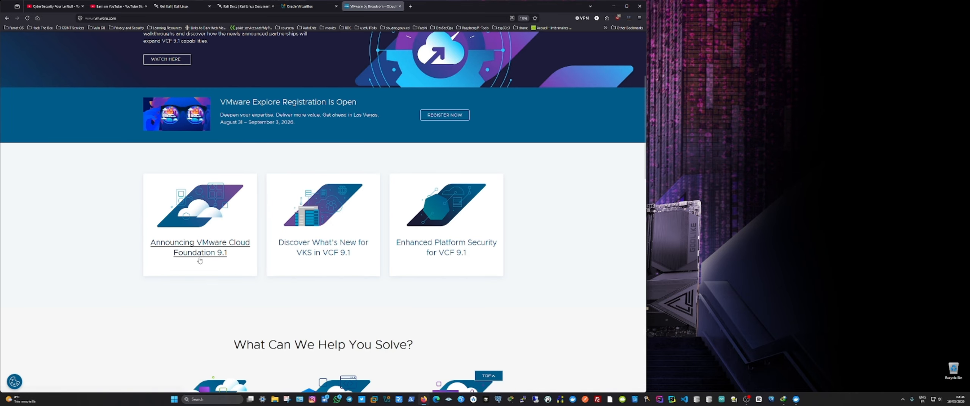
pyautogui.scroll(-6, 403, 280)
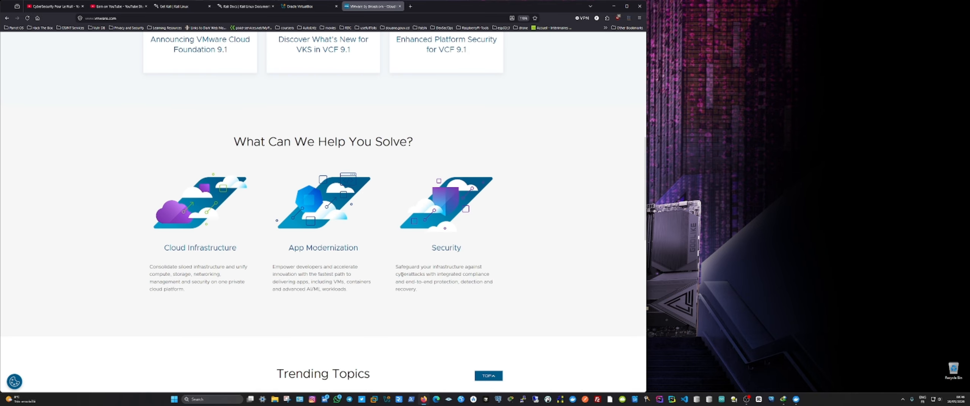
pyautogui.click(400, 6)
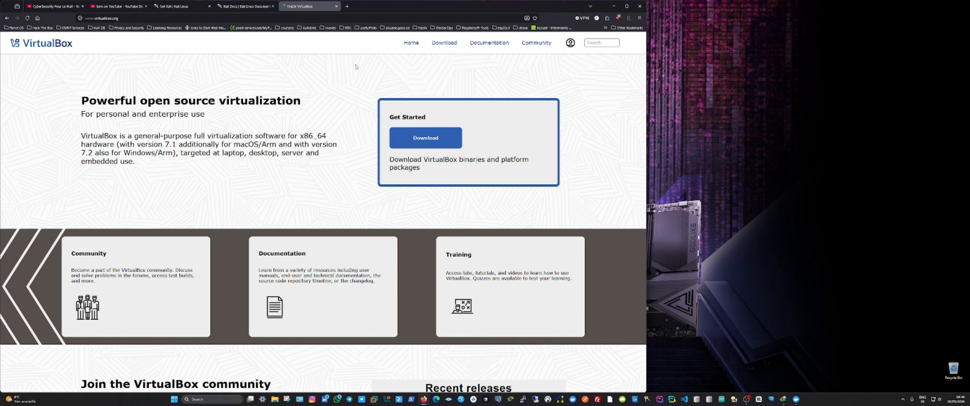
# Step: View the VirtualBox download page with its platform packages and close it
pyautogui.click(415, 140)
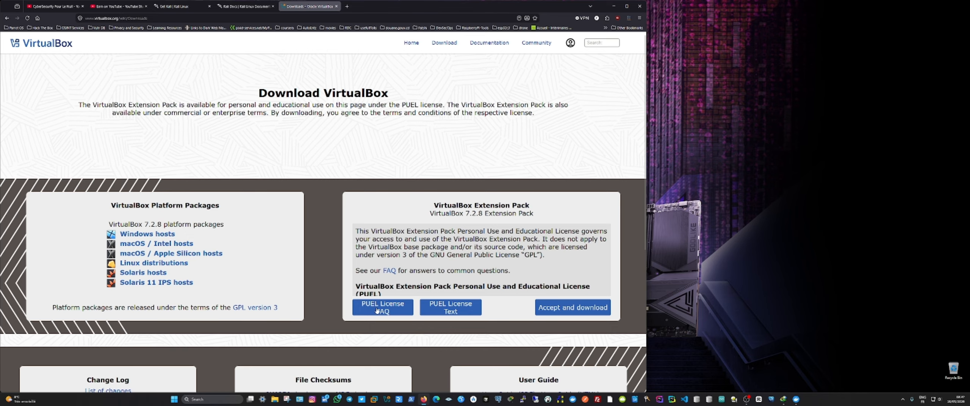
pyautogui.click(336, 6)
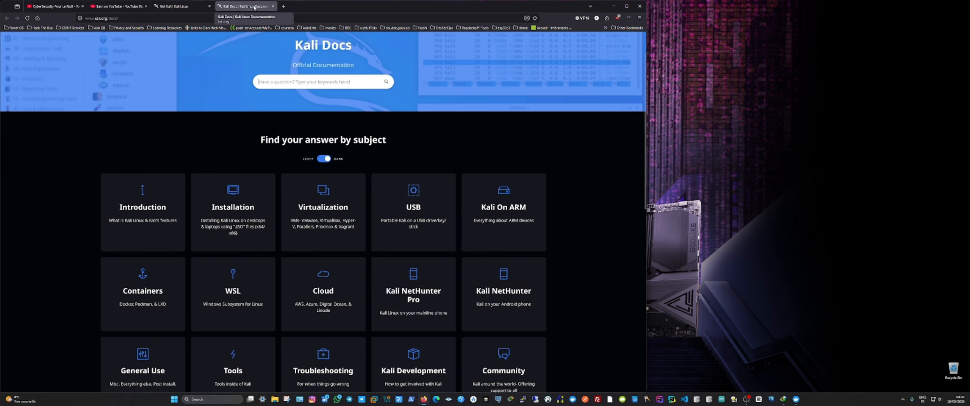
# Step: Download the recommended pre-built Kali image for VirtualBox and open the archive in WinRAR, dismissing the purchase notice
pyautogui.click(185, 6)
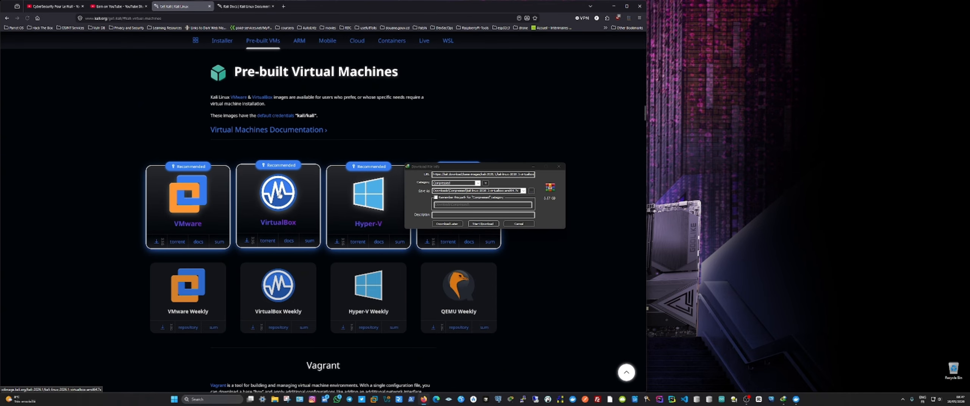
pyautogui.click(476, 223)
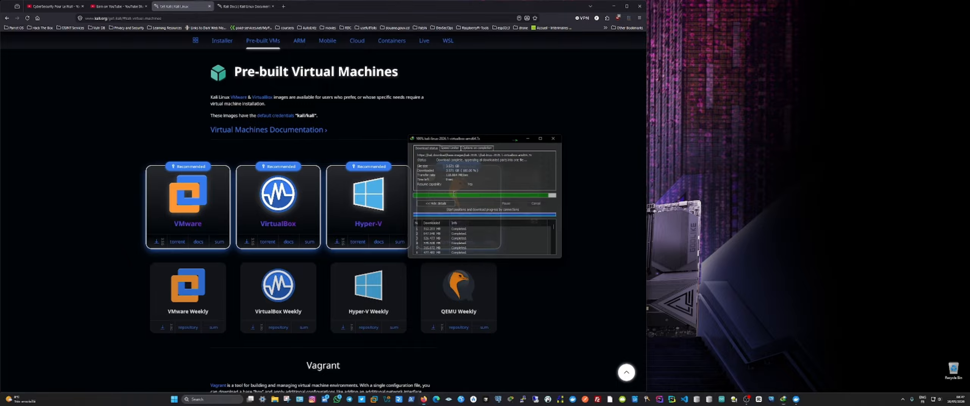
pyautogui.click(437, 217)
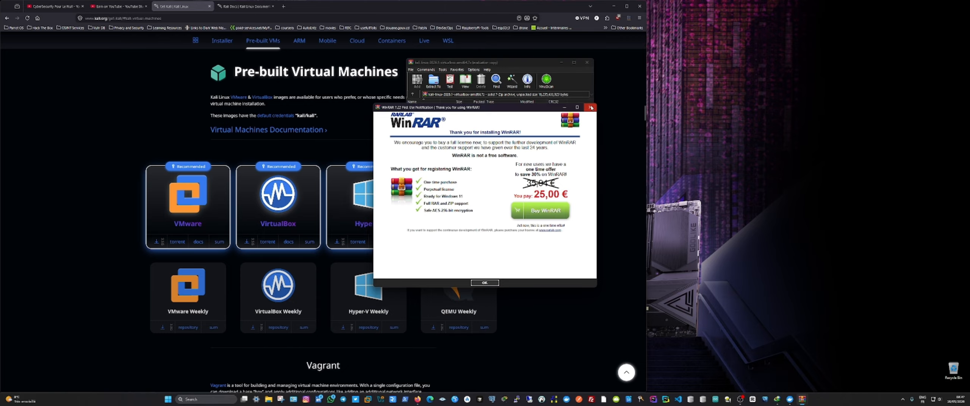
pyautogui.click(591, 109)
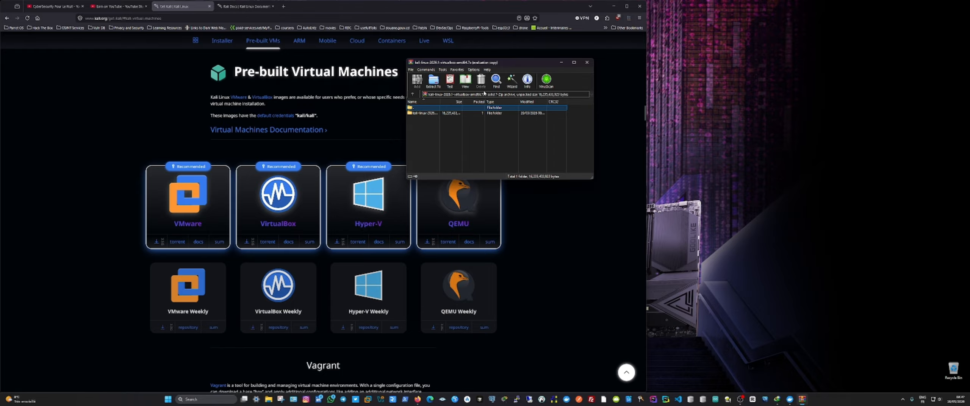
pyautogui.click(471, 115)
# Step: Open the Compressed folder inside Downloads in a new File Explorer window
pyautogui.press('super+e')
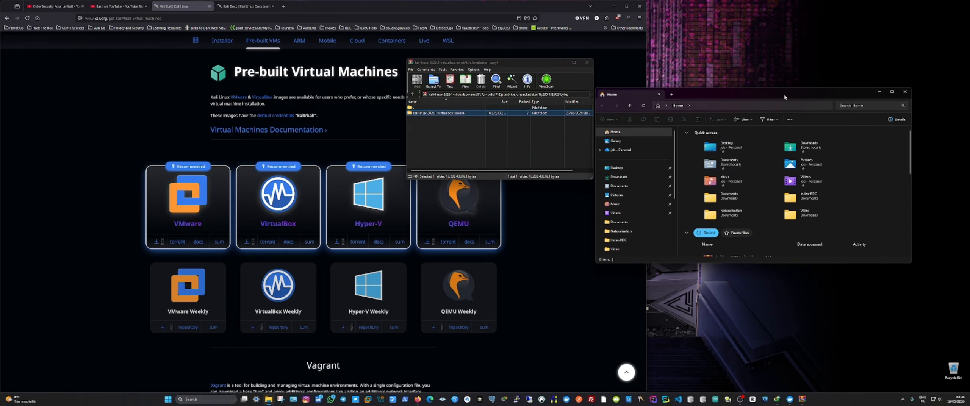
pyautogui.moveTo(784, 94); pyautogui.dragTo(633, 70)
pyautogui.click(480, 154)
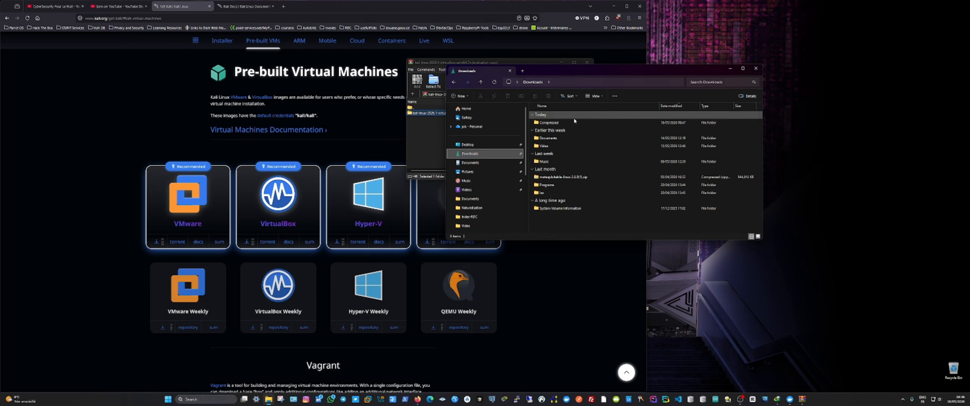
pyautogui.doubleClick(574, 120)
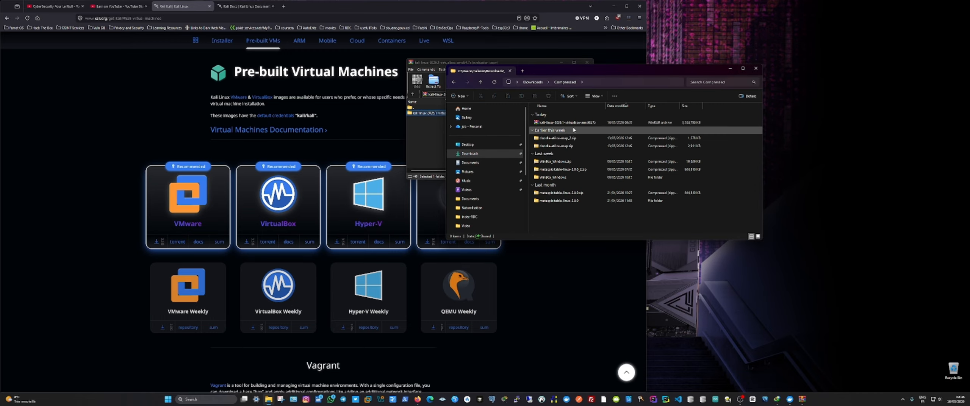
# Step: Extract the kali-linux-2026.1-virtualbox-amd64 archive to the suggested folder, close WinRAR and reposition the extracted folder's window
pyautogui.click(581, 124)
pyautogui.rightClick(582, 128)
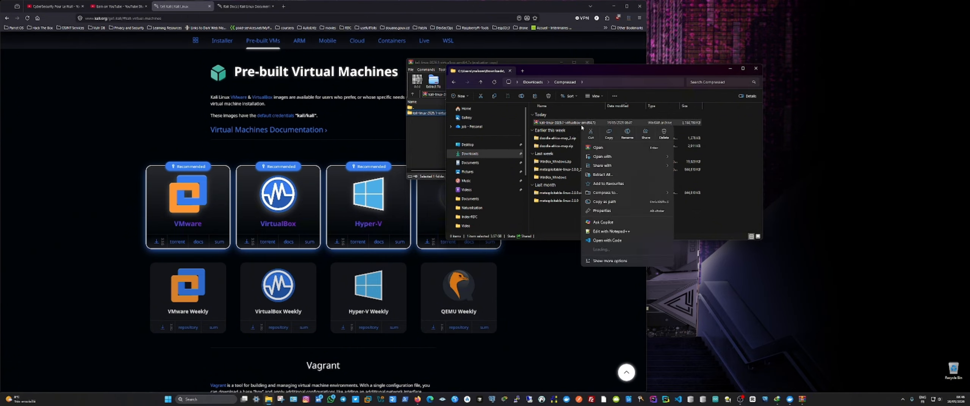
pyautogui.click(671, 177)
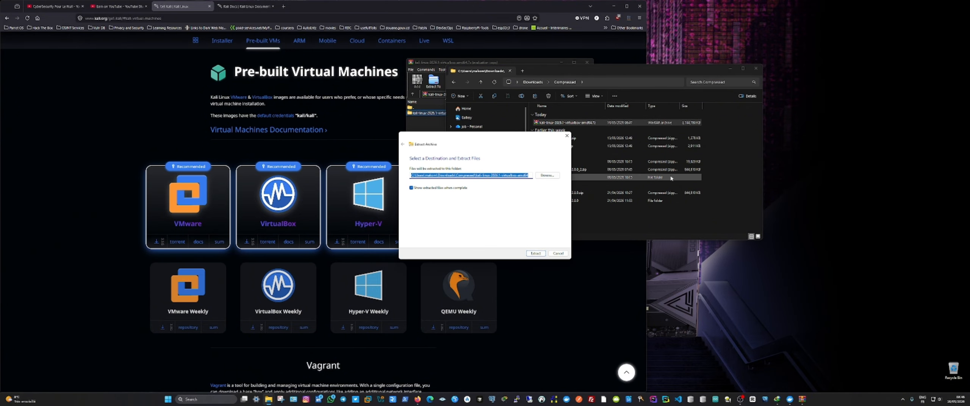
pyautogui.click(536, 254)
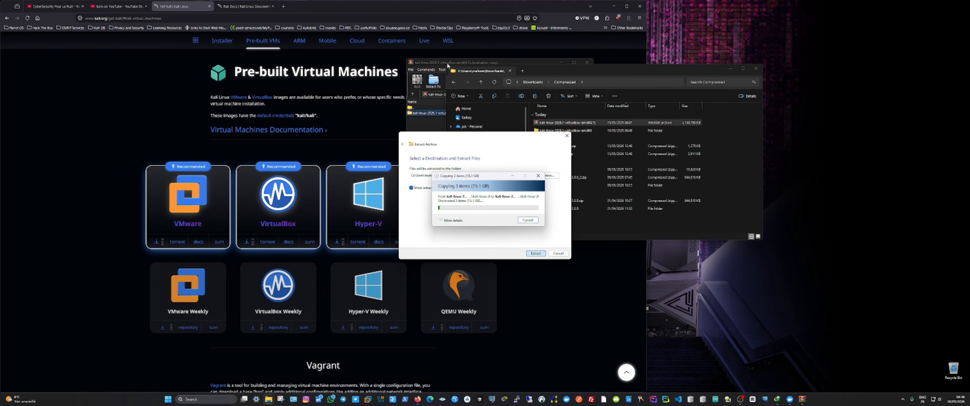
pyautogui.click(587, 62)
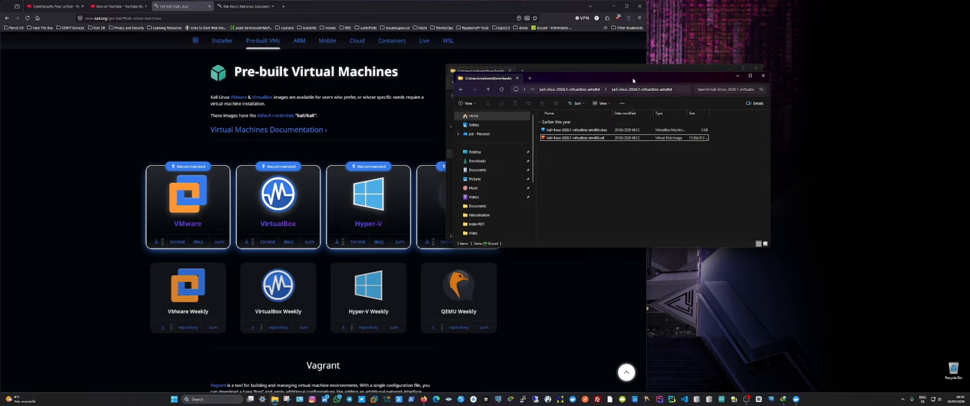
pyautogui.moveTo(632, 80); pyautogui.dragTo(620, 107)
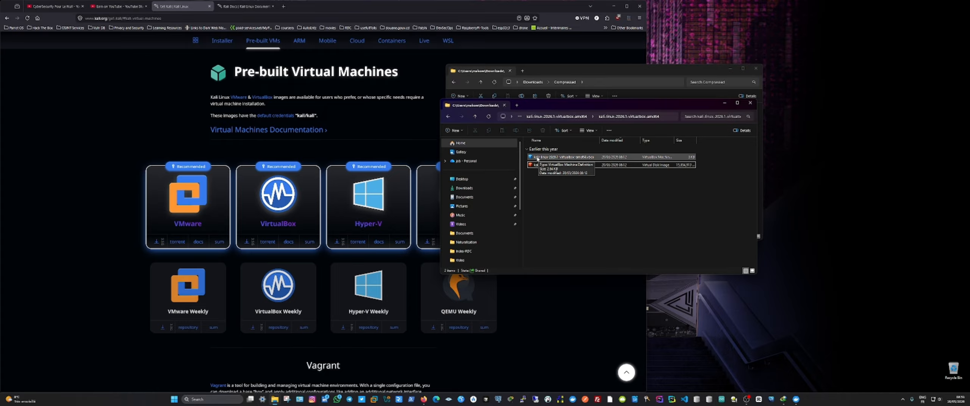
# Step: Open the extracted kali-linux-2026.1-virtualbox-amd64 .vbox file in VirtualBox and start that machine, hiding its notifications and minimizing the manager window
pyautogui.click(546, 158)
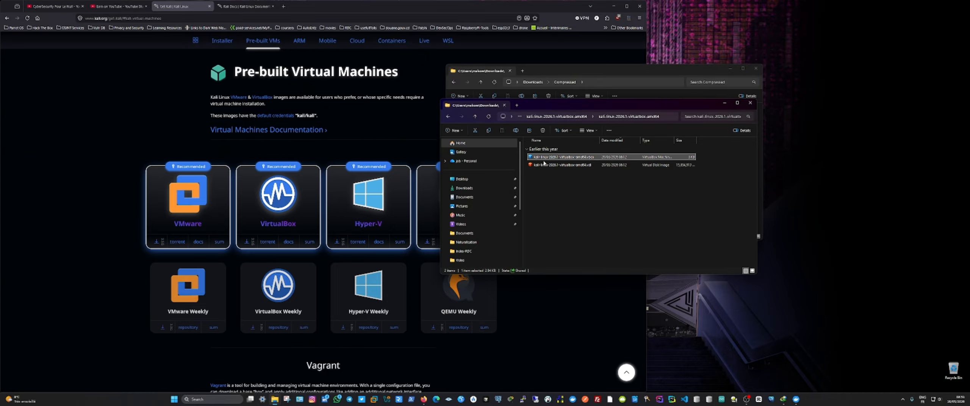
pyautogui.press('Return')
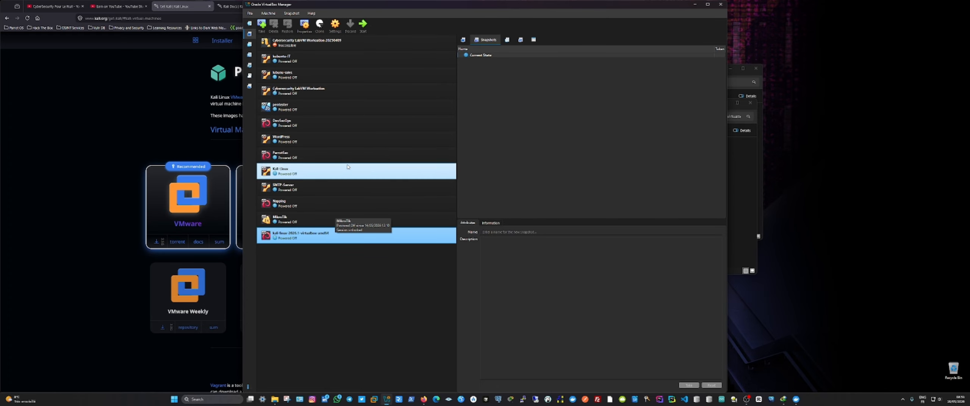
pyautogui.click(363, 25)
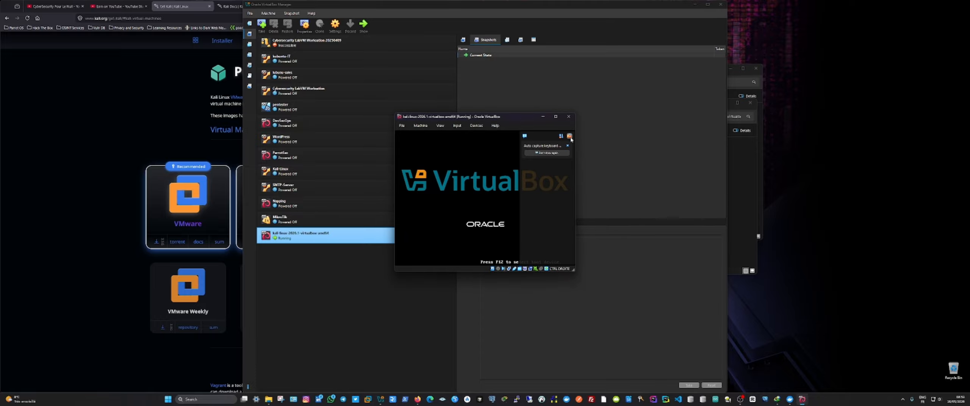
pyautogui.click(570, 136)
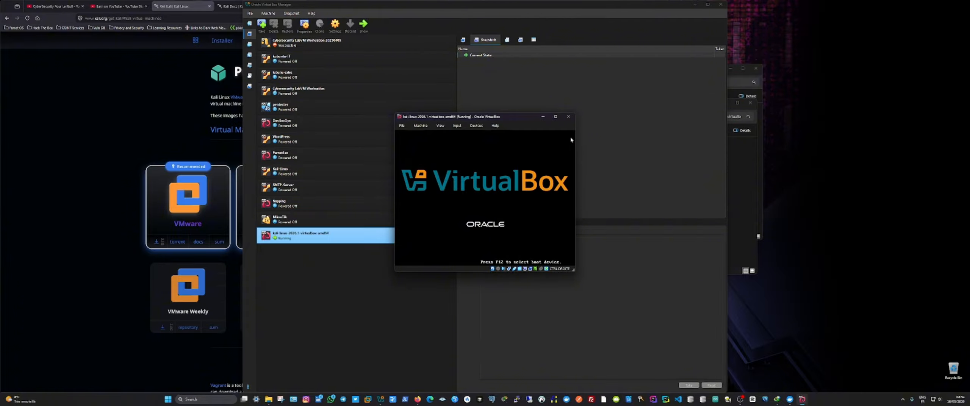
pyautogui.click(695, 7)
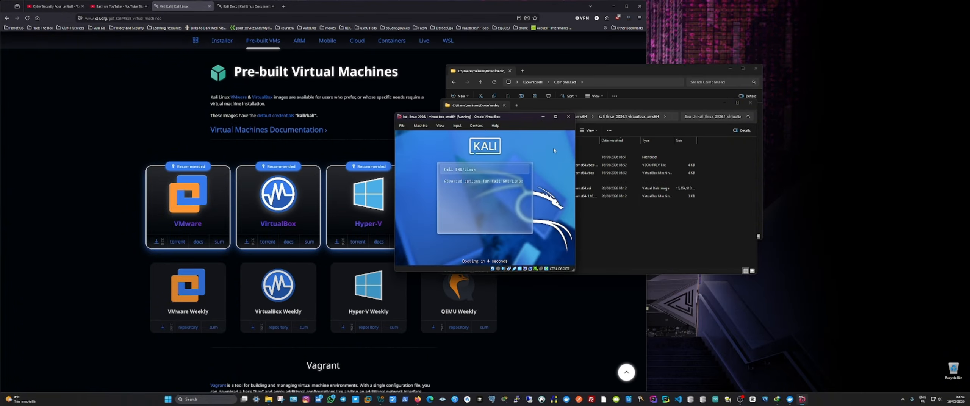
pyautogui.click(555, 116)
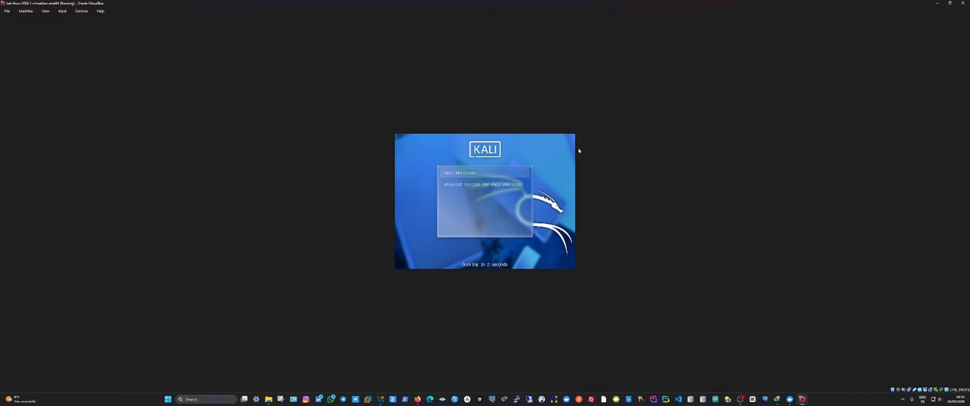
pyautogui.click(950, 3)
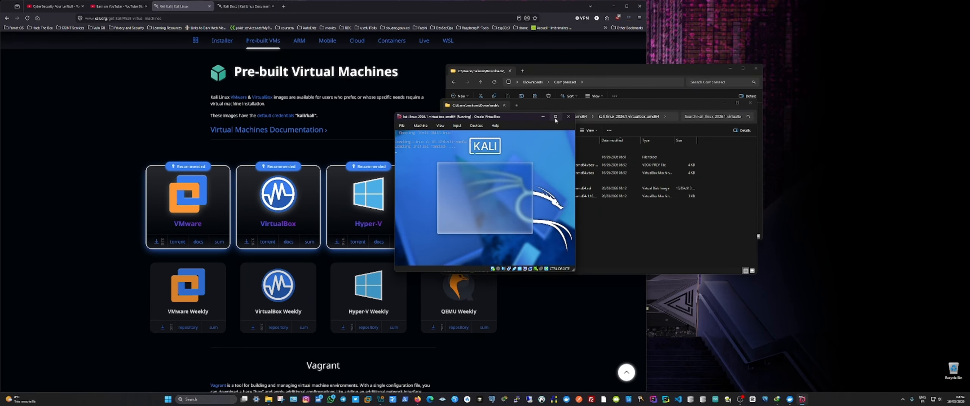
pyautogui.moveTo(555, 120)
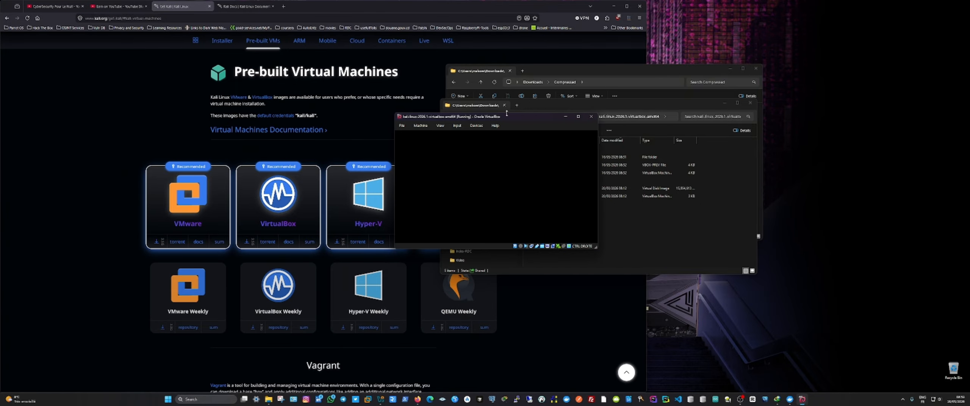
pyautogui.click(578, 116)
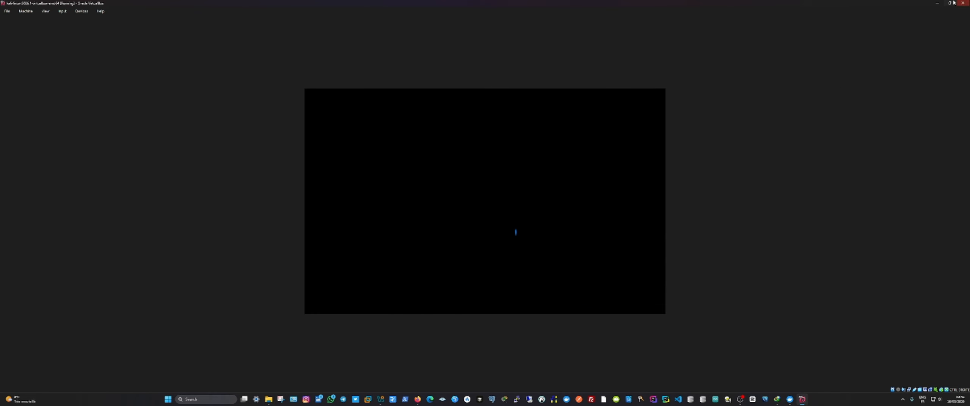
pyautogui.click(949, 3)
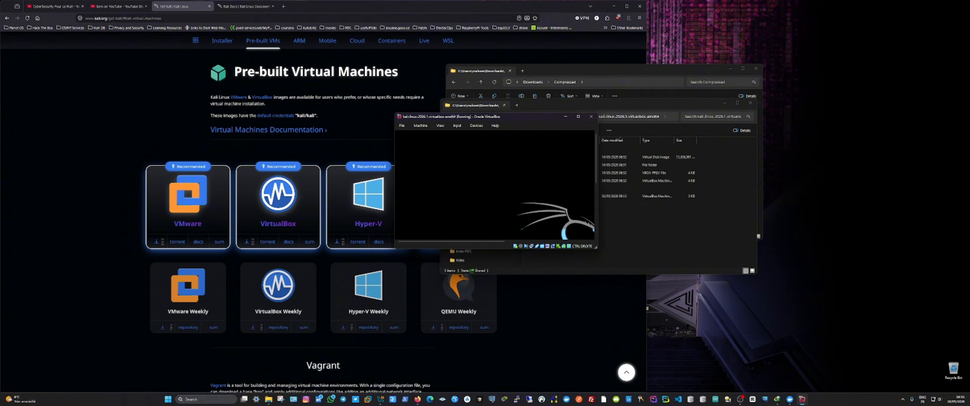
pyautogui.click(579, 117)
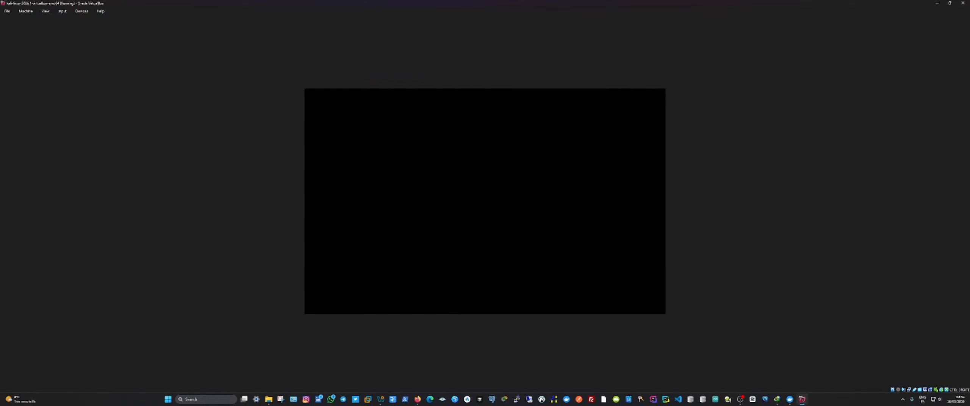
pyautogui.click(950, 3)
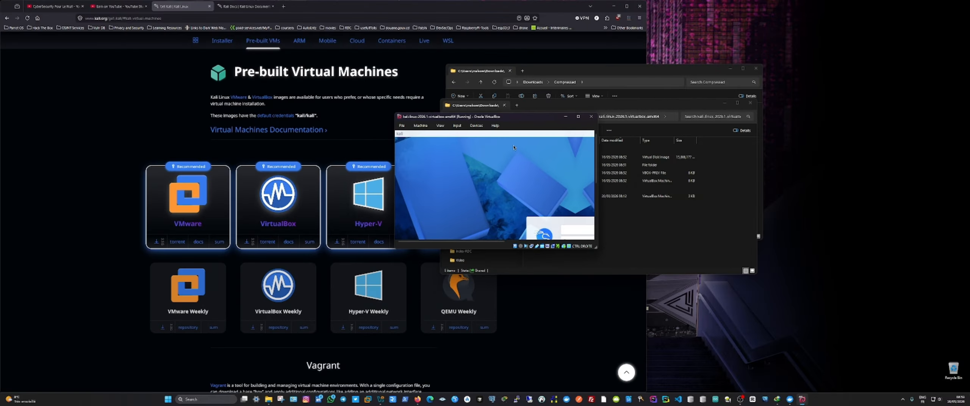
# Step: Try several snap layouts of different widths for the running Kali virtual machine's window
pyautogui.moveTo(579, 117)
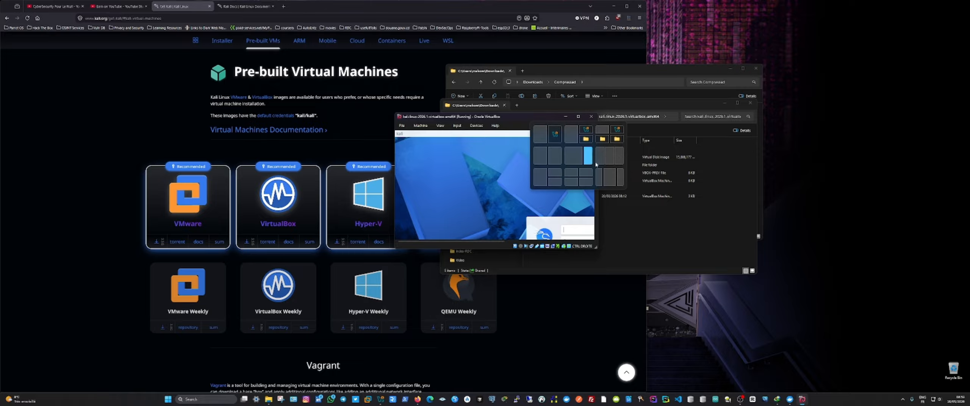
pyautogui.click(600, 174)
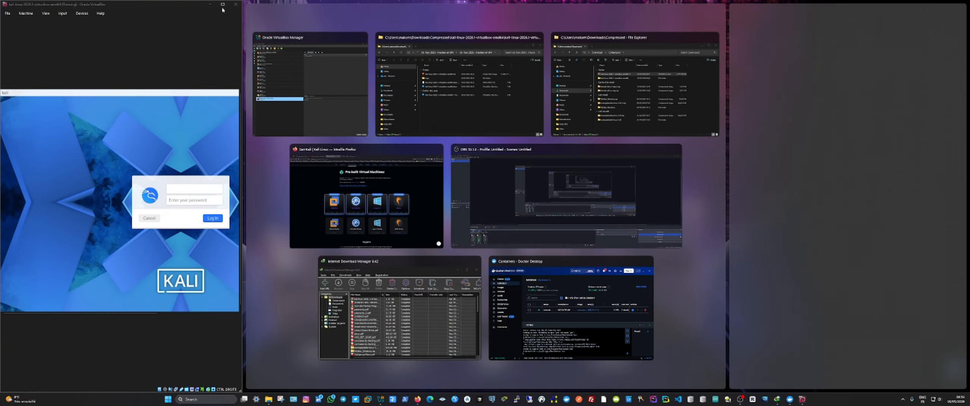
pyautogui.moveTo(223, 7)
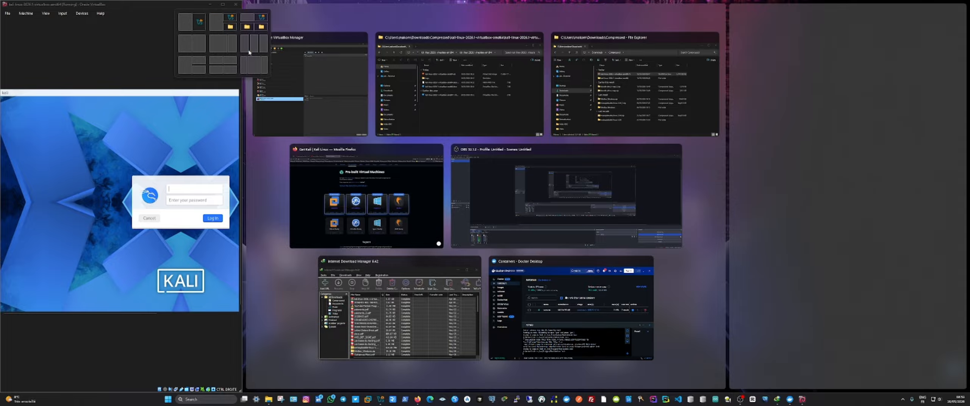
pyautogui.click(184, 67)
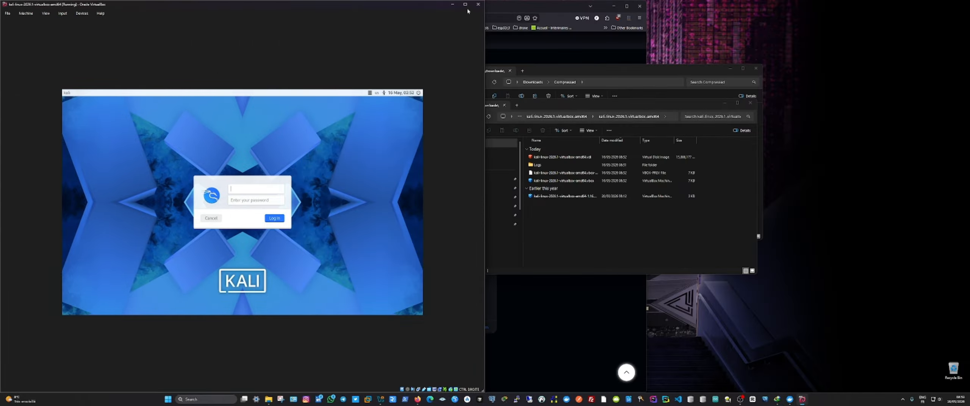
pyautogui.moveTo(465, 5)
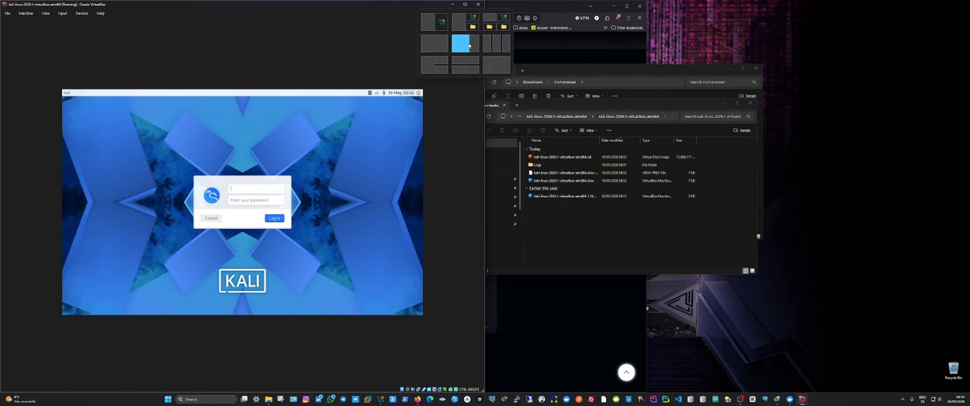
pyautogui.click(487, 44)
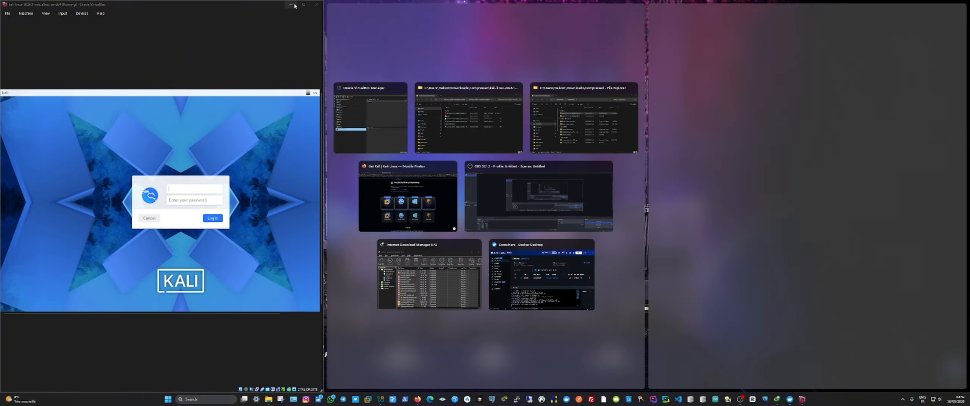
pyautogui.moveTo(303, 4)
pyautogui.click(300, 45)
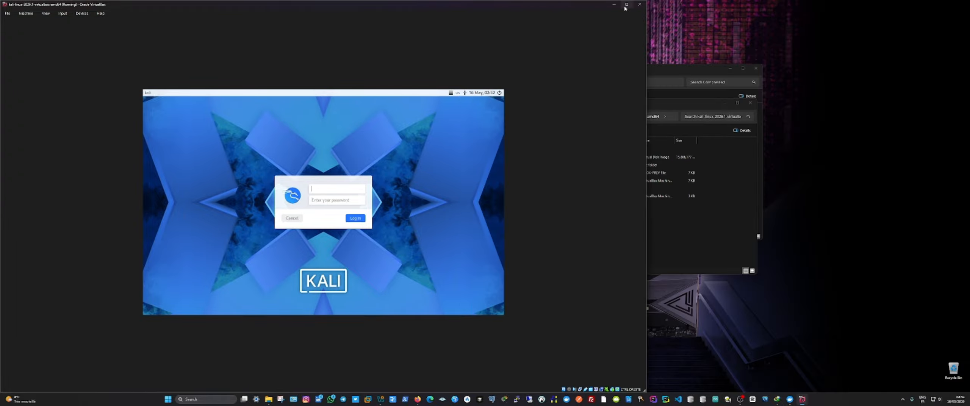
# Step: Maximize the Kali virtual machine's window and fill in the login form with username kali and the account password
pyautogui.moveTo(626, 7)
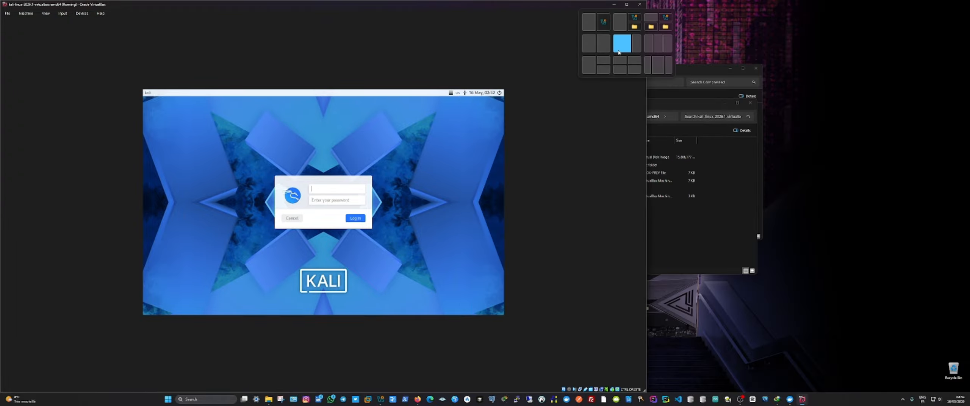
pyautogui.click(627, 5)
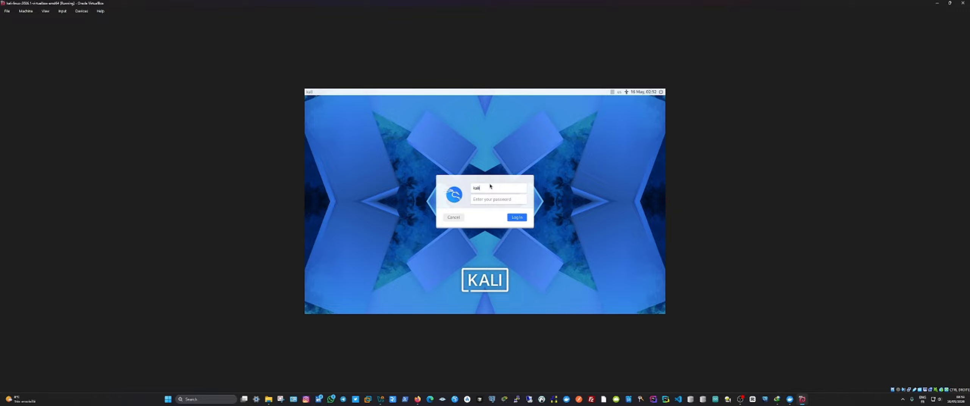
pyautogui.press('Tab')
# Step: Set the login screen's keyboard layout to French (AZERTY)
pyautogui.click(617, 93)
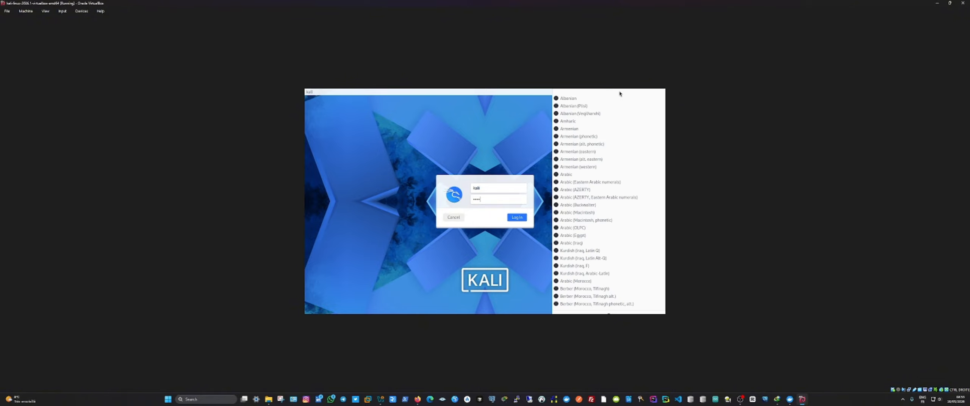
pyautogui.scroll(-4, 616, 283)
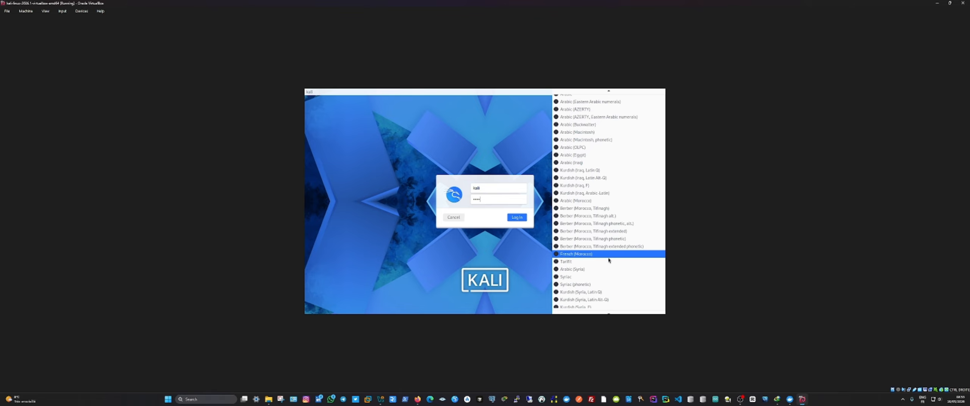
pyautogui.scroll(-4, 609, 259)
pyautogui.scroll(-1, 609, 258)
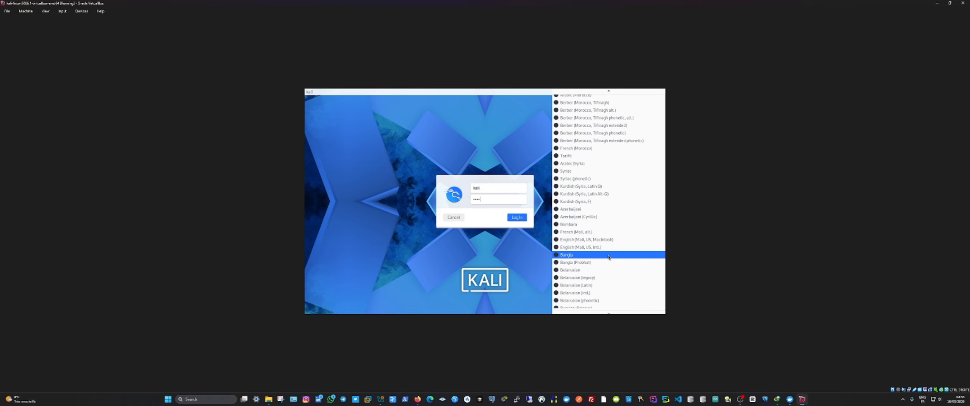
pyautogui.scroll(-5, 608, 257)
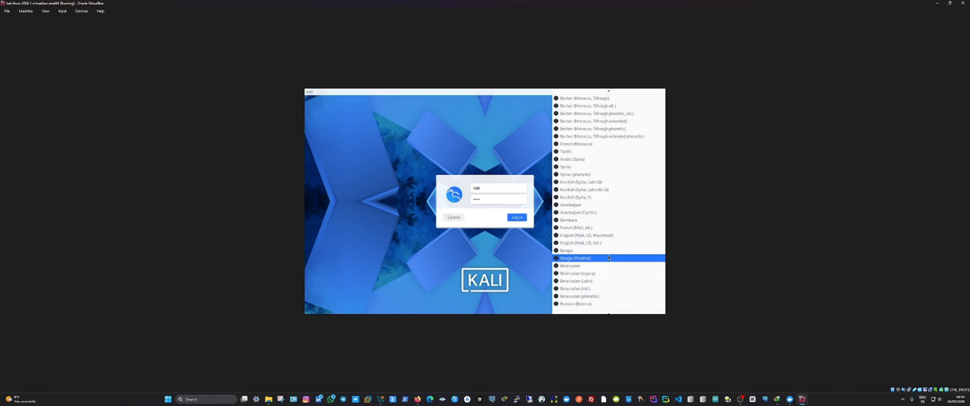
pyautogui.scroll(-1, 609, 258)
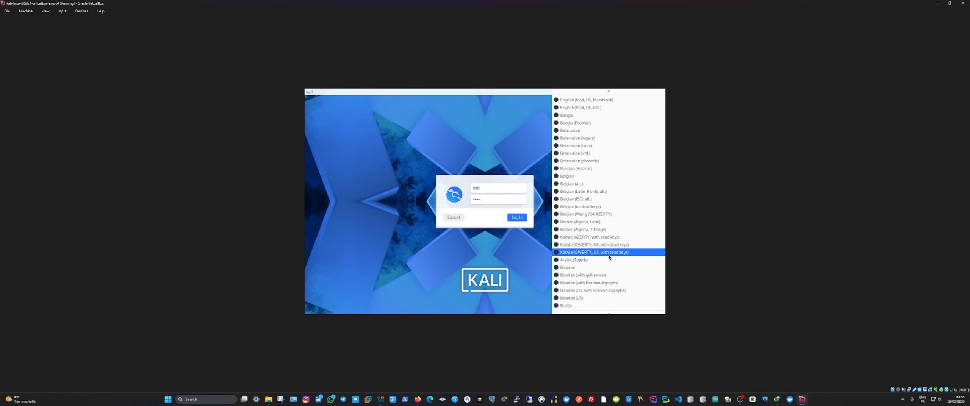
pyautogui.scroll(-7, 609, 257)
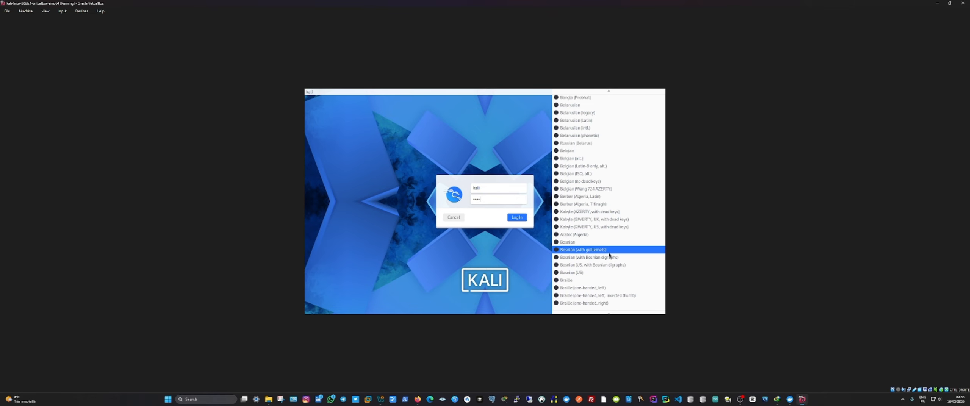
pyautogui.scroll(-6, 610, 255)
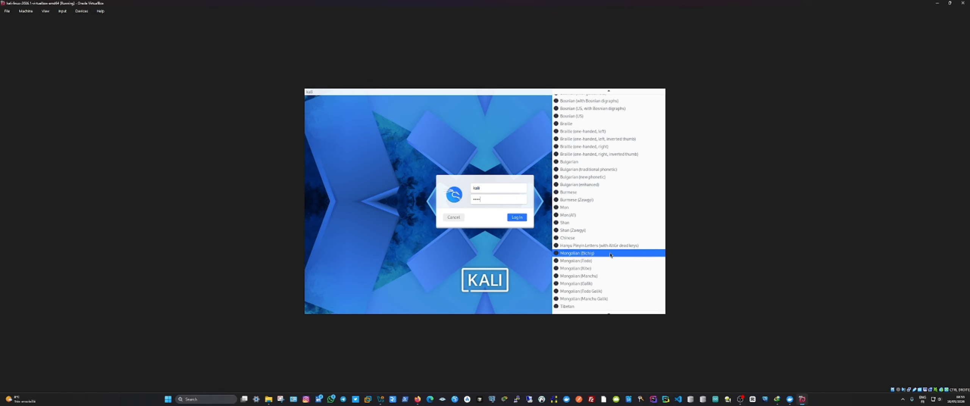
pyautogui.scroll(-8, 611, 253)
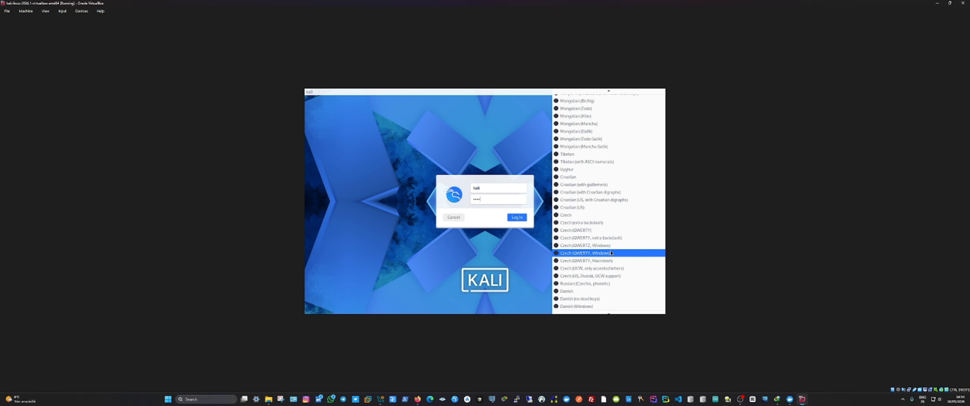
pyautogui.scroll(-2, 613, 251)
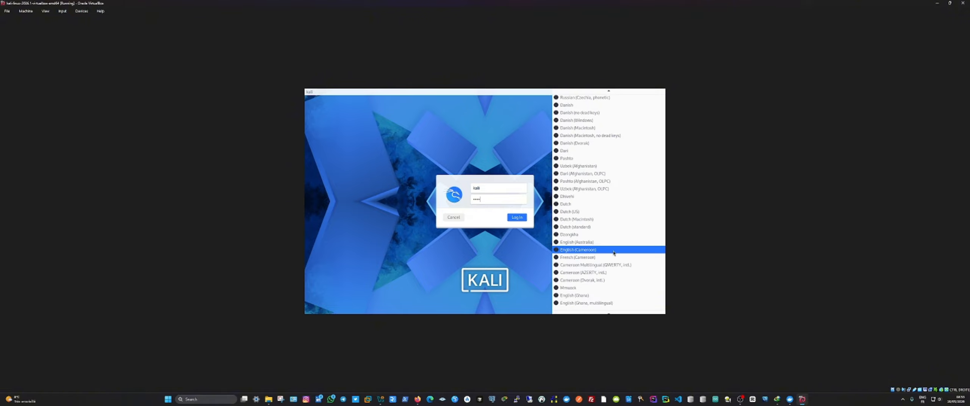
pyautogui.scroll(-1, 614, 253)
pyautogui.scroll(-1, 614, 254)
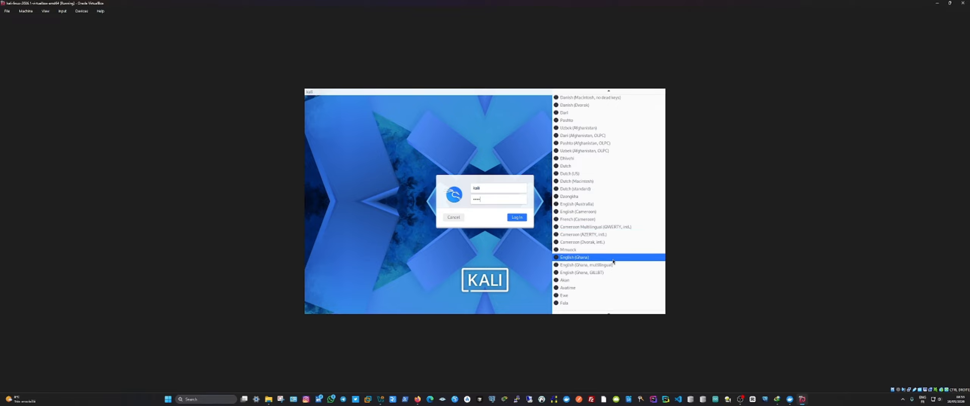
pyautogui.scroll(-5, 613, 261)
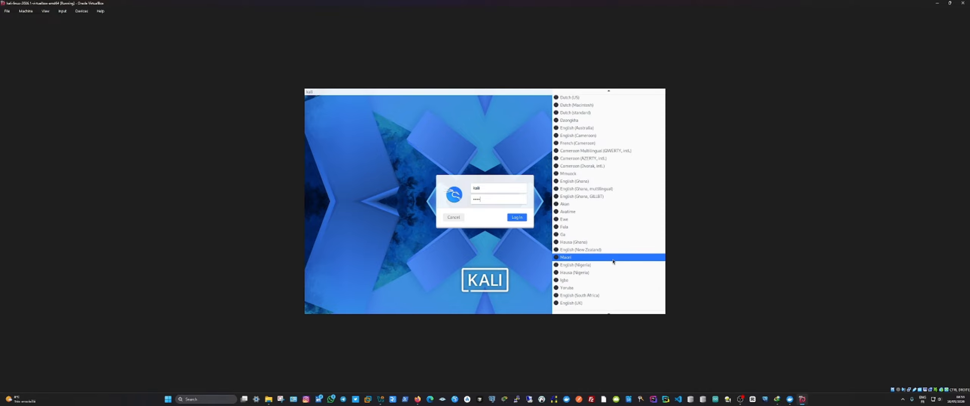
pyautogui.scroll(-3, 613, 261)
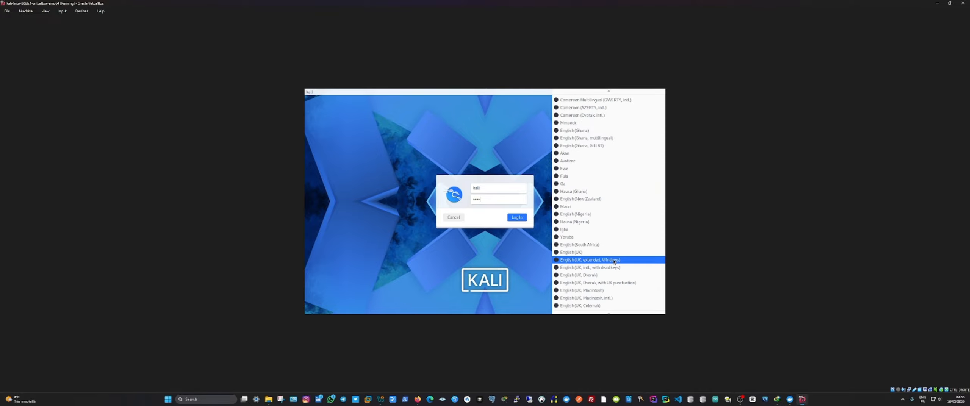
pyautogui.scroll(-5, 615, 260)
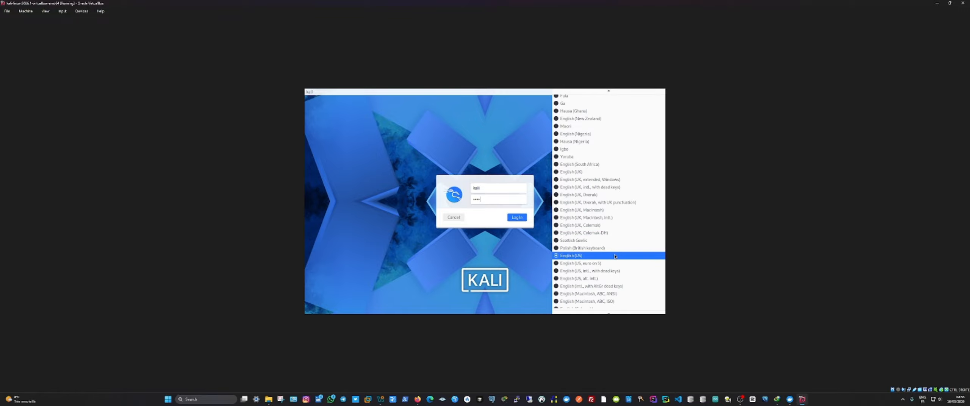
pyautogui.scroll(-8, 614, 256)
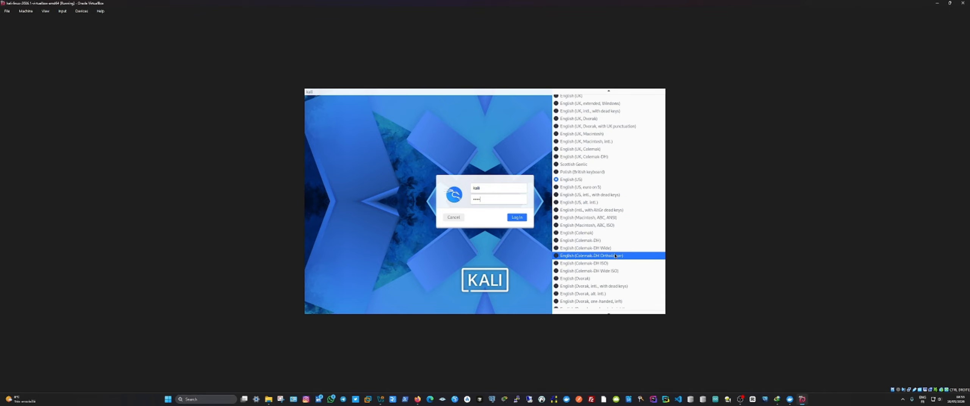
pyautogui.scroll(-8, 617, 254)
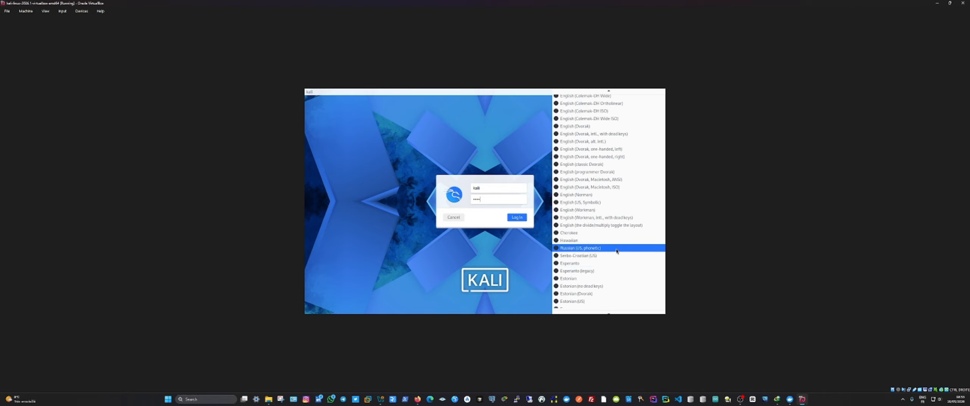
pyautogui.scroll(-2, 617, 251)
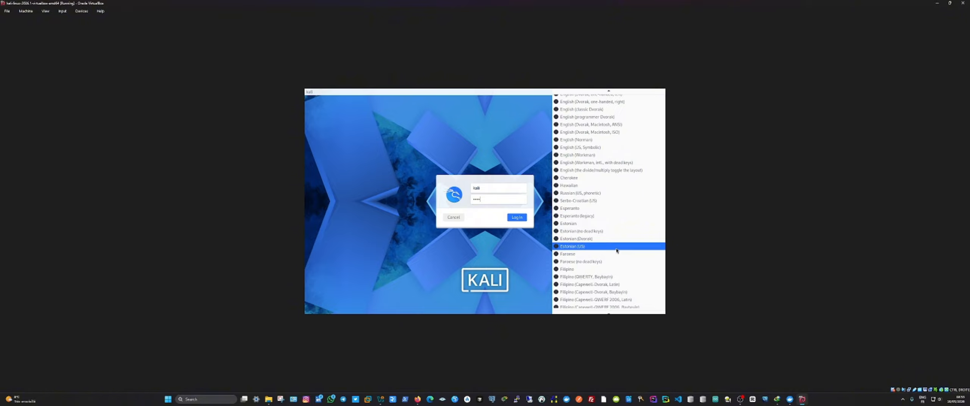
pyautogui.scroll(-2, 617, 250)
pyautogui.scroll(-7, 617, 251)
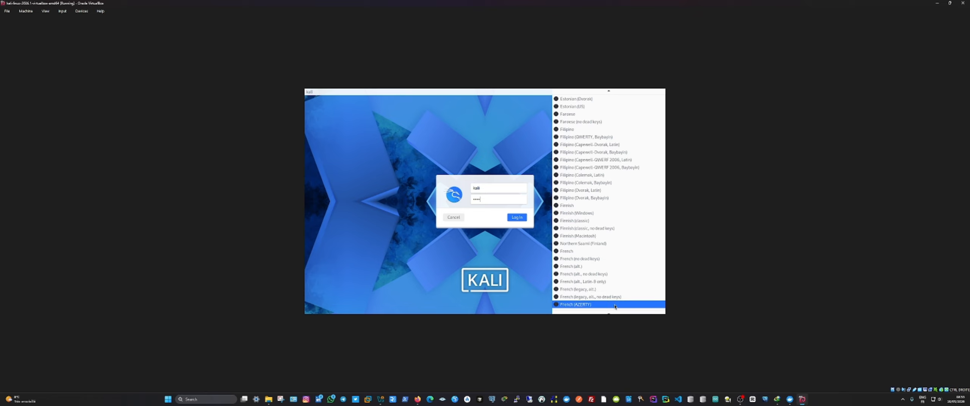
pyautogui.scroll(-1, 611, 267)
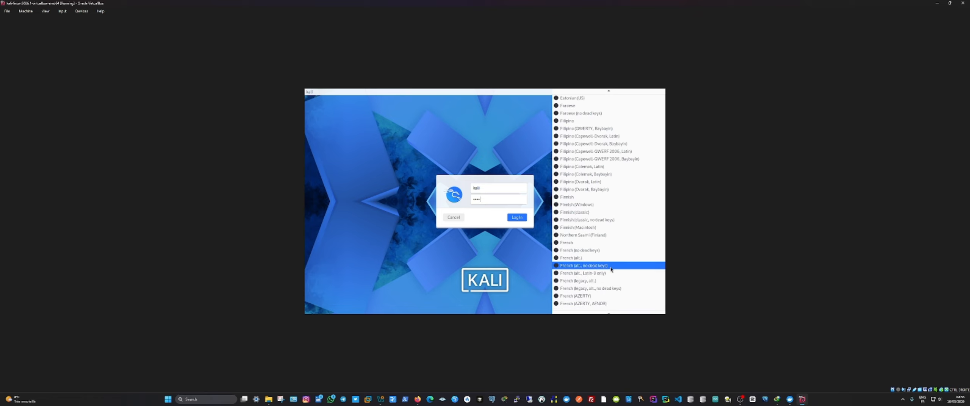
pyautogui.click(612, 300)
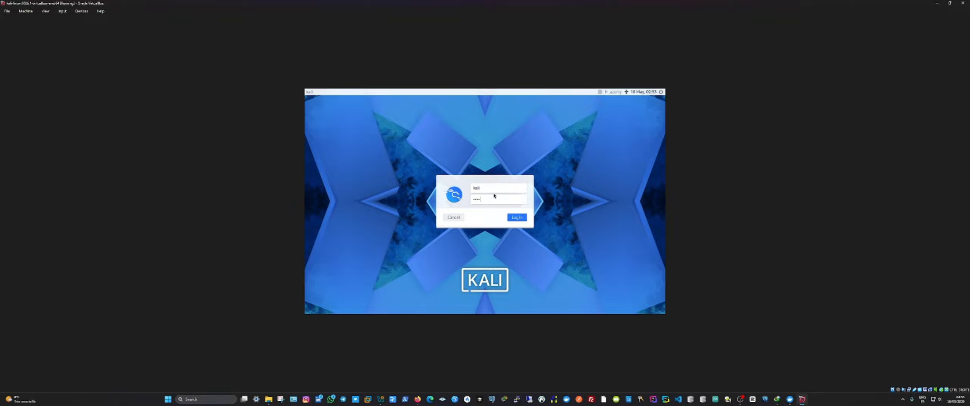
# Step: Re-enter the account password and log in to the Kali desktop, retrying if the login is rejected
pyautogui.write('kal')
pyautogui.click(517, 219)
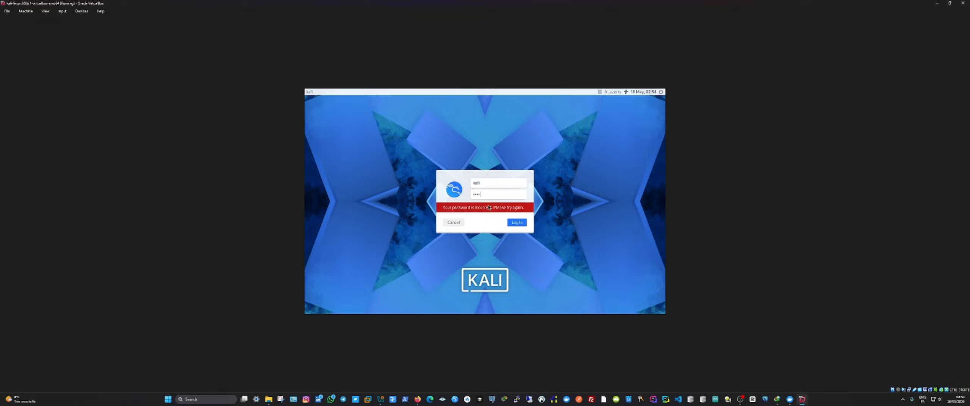
pyautogui.click(514, 225)
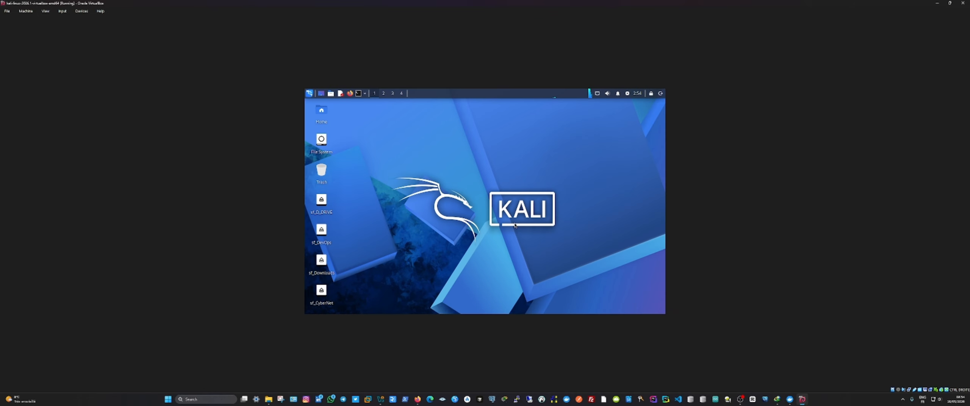
# Step: Restore the Kali virtual machine's window and snap it first to a third, then to two thirds of the screen width
pyautogui.click(949, 3)
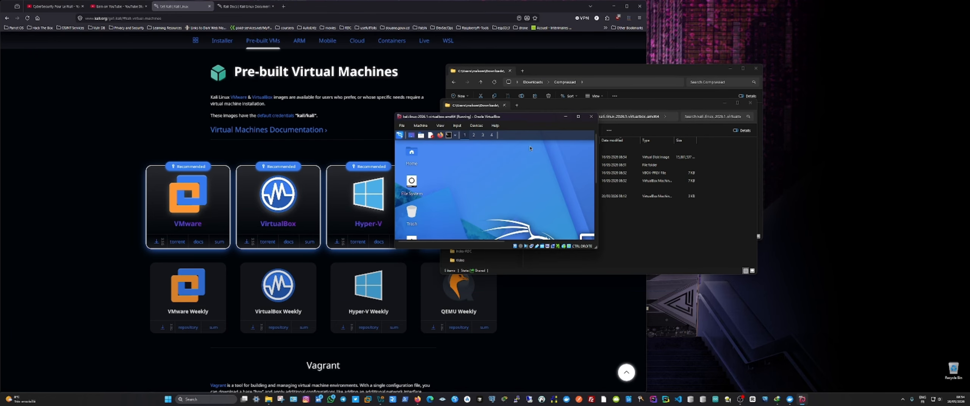
pyautogui.moveTo(579, 119)
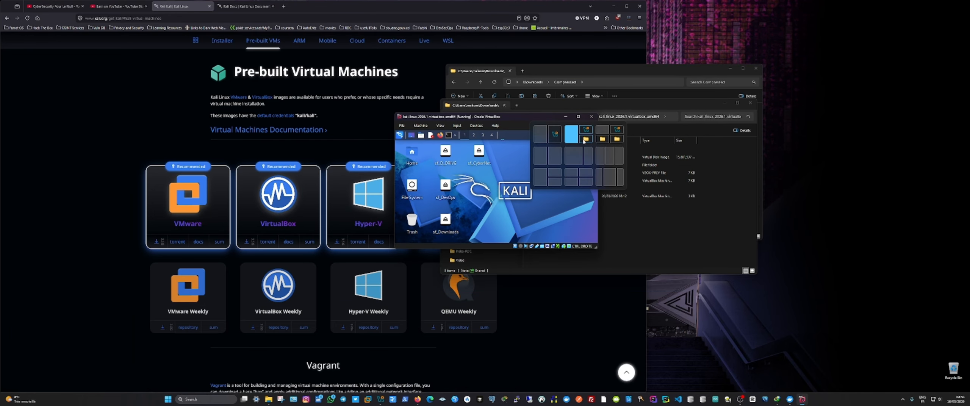
pyautogui.click(602, 156)
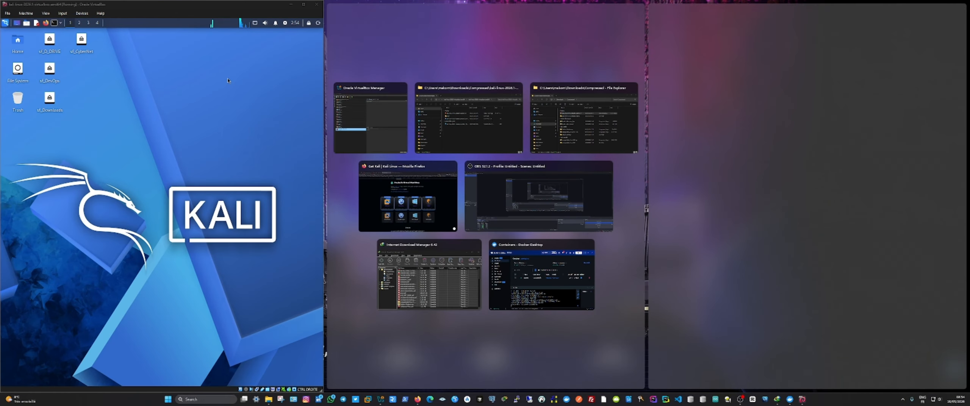
pyautogui.moveTo(300, 7)
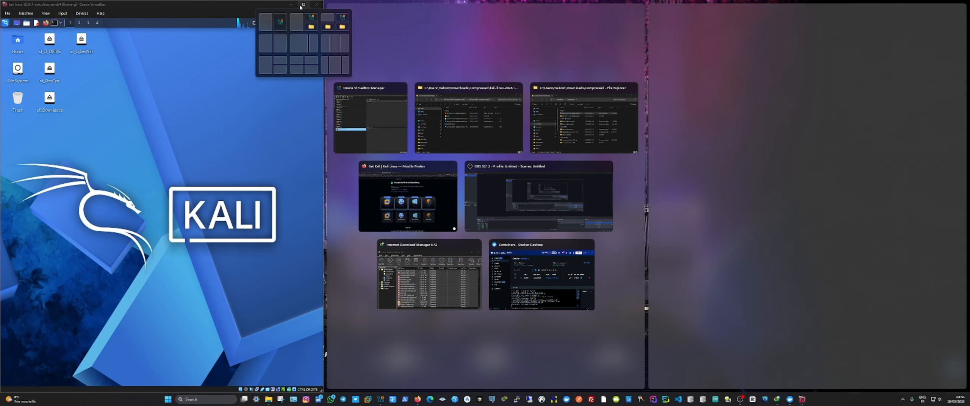
pyautogui.click(301, 46)
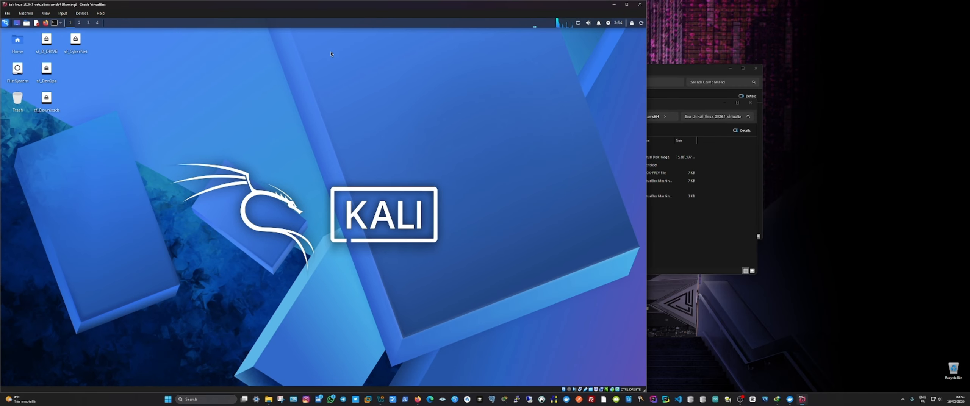
# Step: Maximize the Kali virtual machine's window and switch it to full-screen mode
pyautogui.click(628, 6)
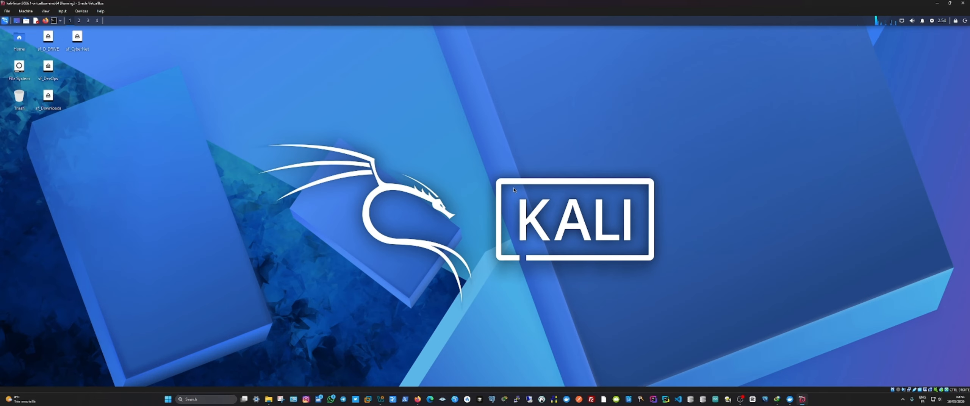
pyautogui.click(46, 11)
pyautogui.click(63, 20)
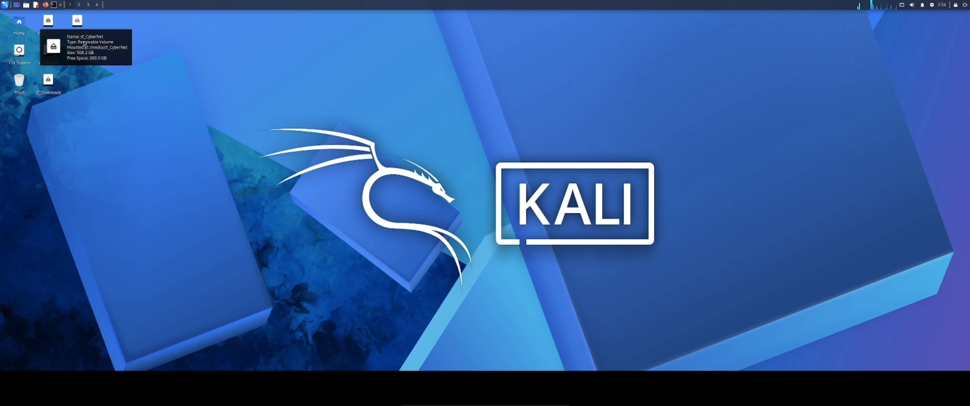
# Step: Launch the Root Terminal Emulator in Kali and authenticate with the account password
pyautogui.click(60, 4)
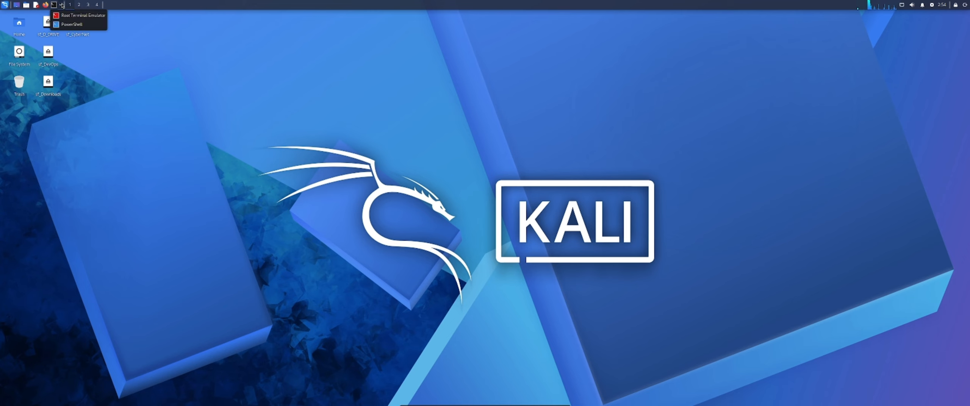
pyautogui.click(66, 16)
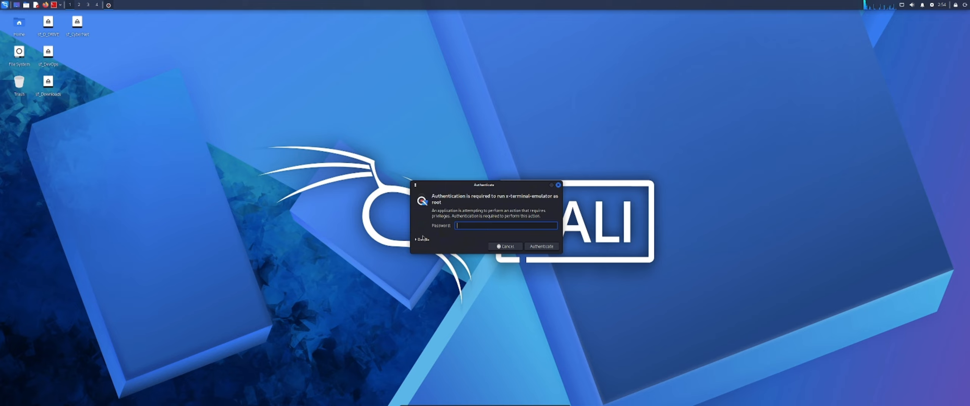
pyautogui.write('kali')
pyautogui.press('Return')
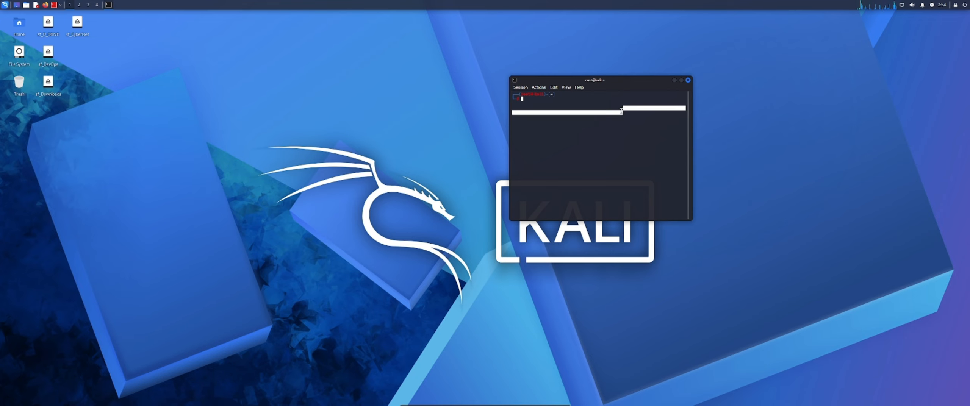
# Step: Update, fully upgrade and clean up the system by running apt update && apt full-upgrade -y && apt autoremove -y in the root terminal
pyautogui.write('apt upd')
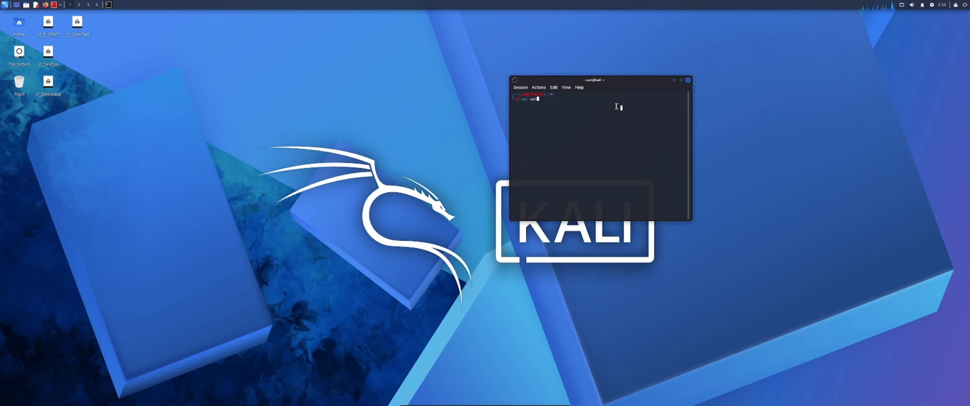
pyautogui.write('ate && full-upgrade')
pyautogui.press('BackSpace')
pyautogui.press('Left')
pyautogui.press('Left')
pyautogui.press('Left')
pyautogui.press('Left')
pyautogui.write('apt')
pyautogui.press('Right')
pyautogui.press('Right')
pyautogui.press('Right')
pyautogui.press('Right')
pyautogui.press('Right')
pyautogui.press('Right')
pyautogui.write('-y && apt autoremove -y')
pyautogui.press('Return')
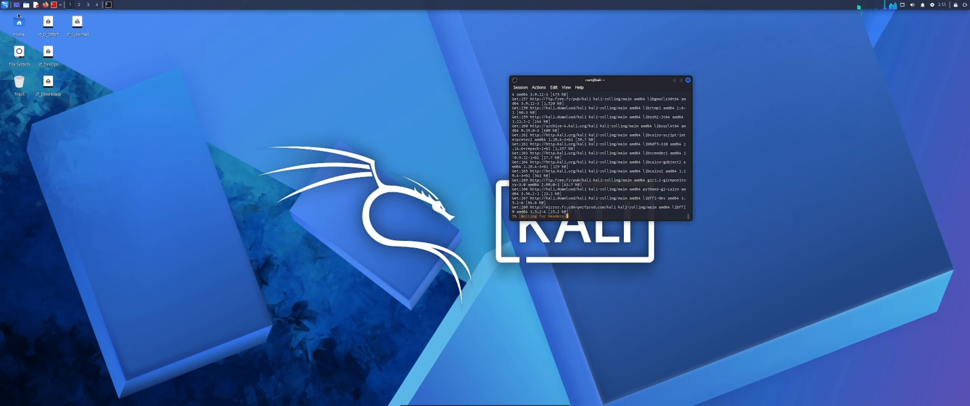
# Step: Browse the Reconnaissance, Usual Applications and All Applications categories of Kali's application list
pyautogui.click(5, 5)
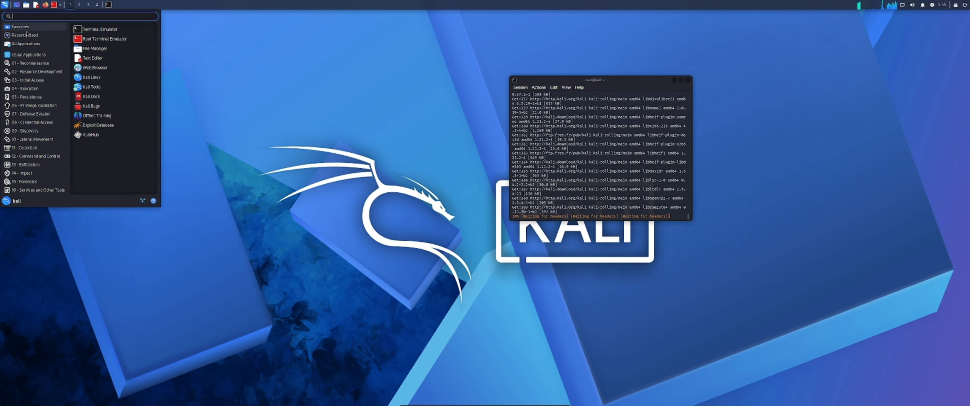
pyautogui.click(31, 63)
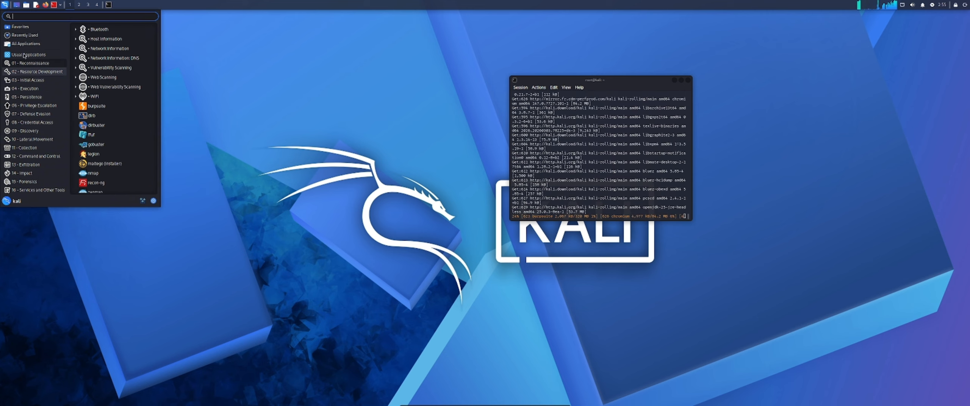
pyautogui.click(23, 54)
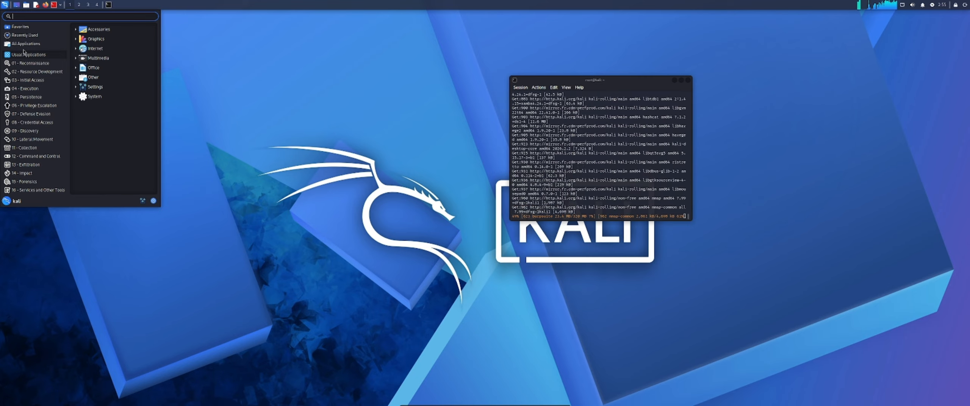
pyautogui.click(22, 44)
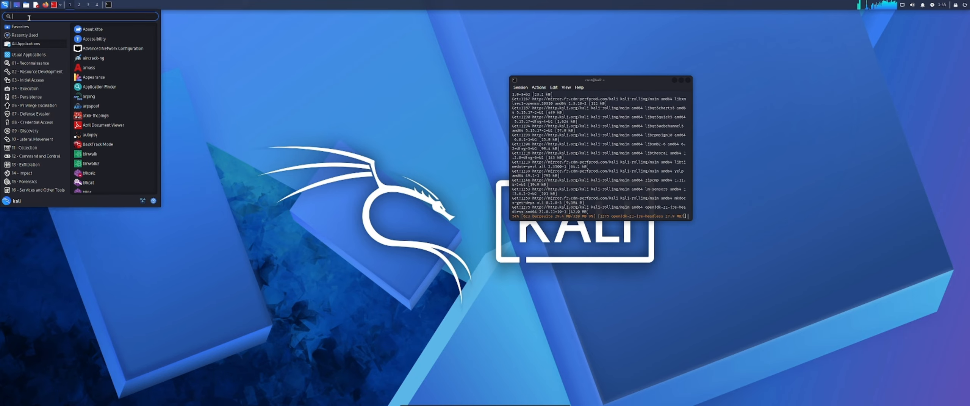
# Step: Search the installed applications for "armit", clear the search and look through the Reconnaissance tools
pyautogui.write('ar')
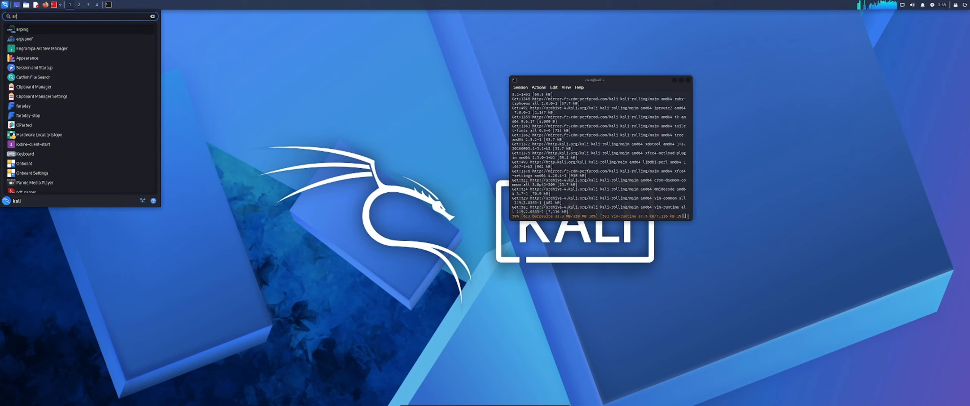
pyautogui.write('mit')
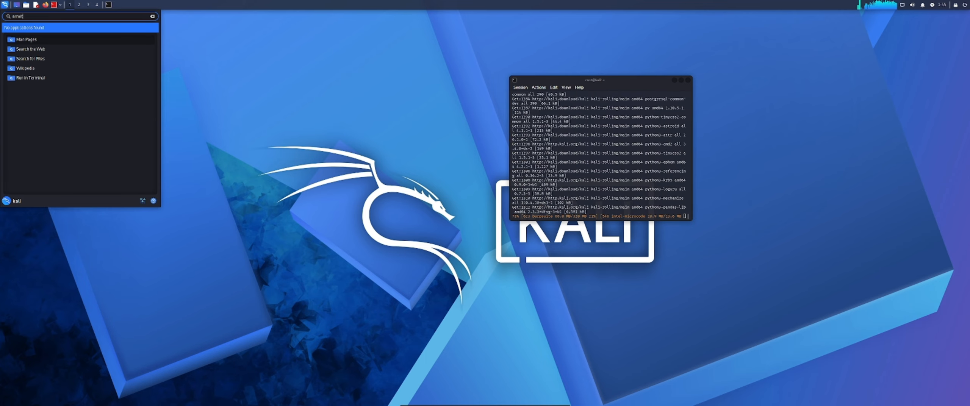
pyautogui.press('BackSpace')
pyautogui.press('BackSpace')
pyautogui.press('BackSpace')
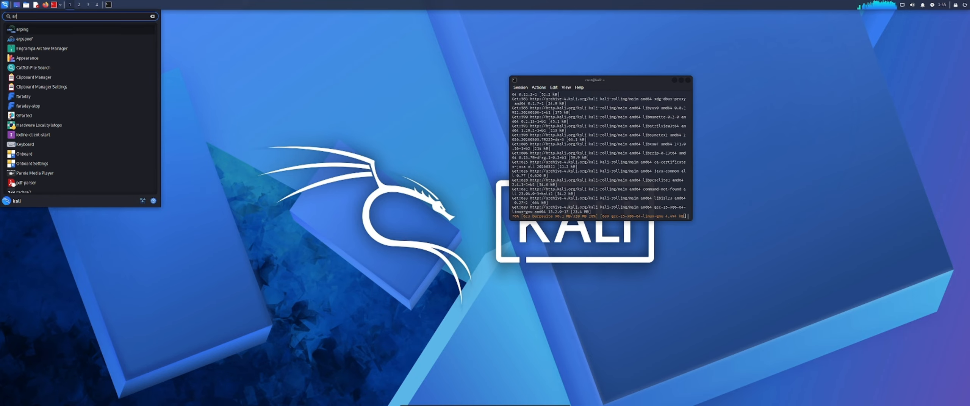
pyautogui.press('BackSpace')
pyautogui.press('BackSpace')
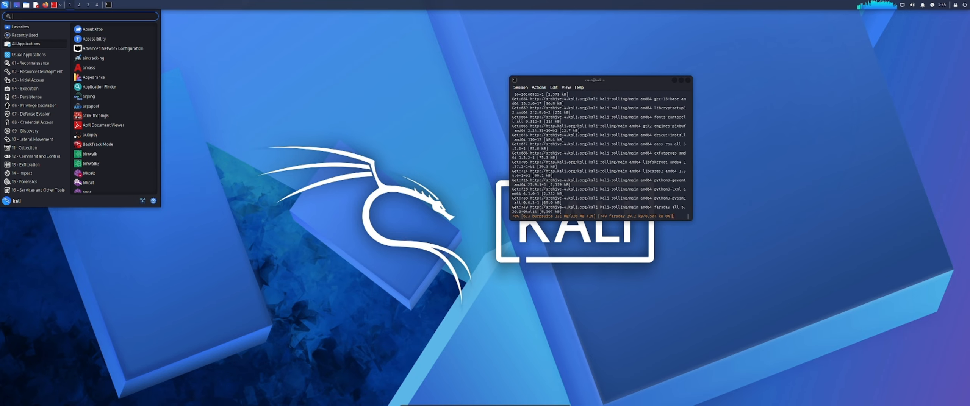
pyautogui.moveTo(25, 66)
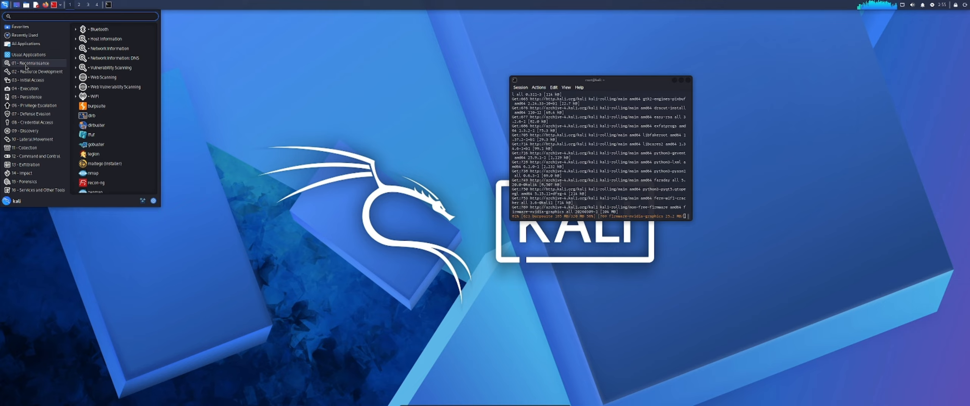
pyautogui.scroll(-1, 115, 129)
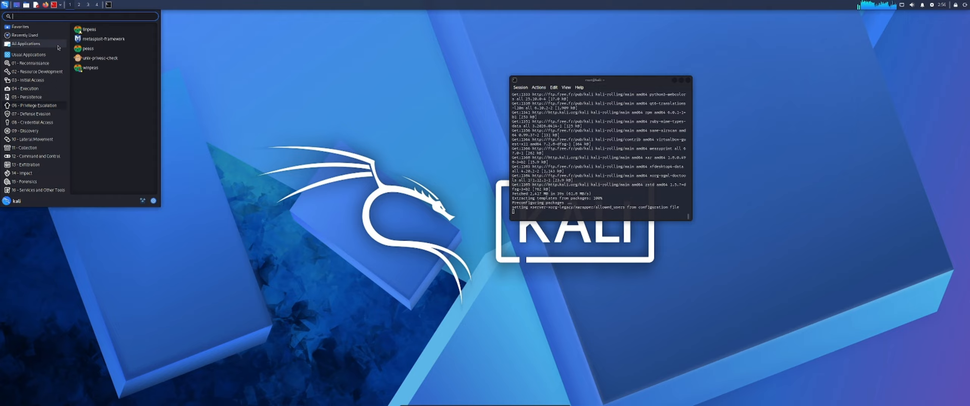
# Step: Open the kali home folder in the file manager and move its window clear of the root terminal
pyautogui.click(27, 5)
pyautogui.click(26, 5)
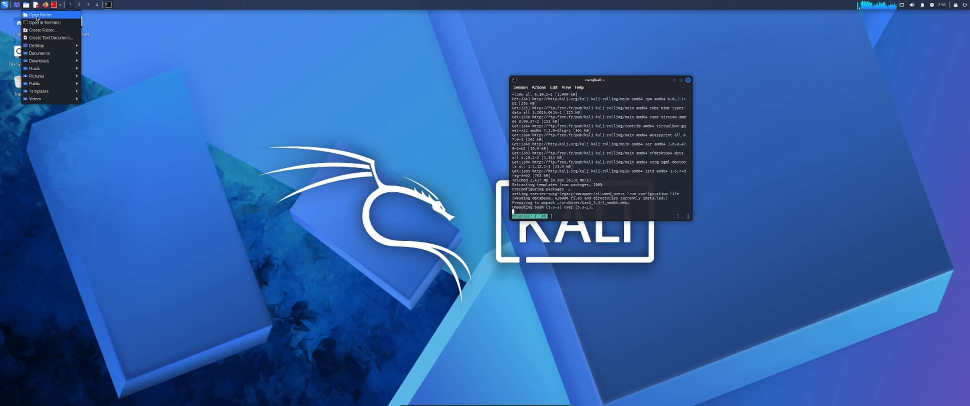
pyautogui.click(37, 15)
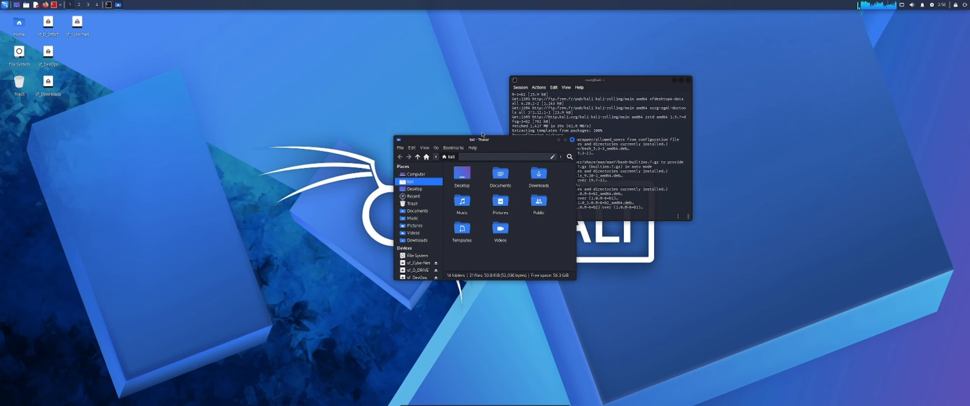
pyautogui.moveTo(487, 142); pyautogui.dragTo(368, 138)
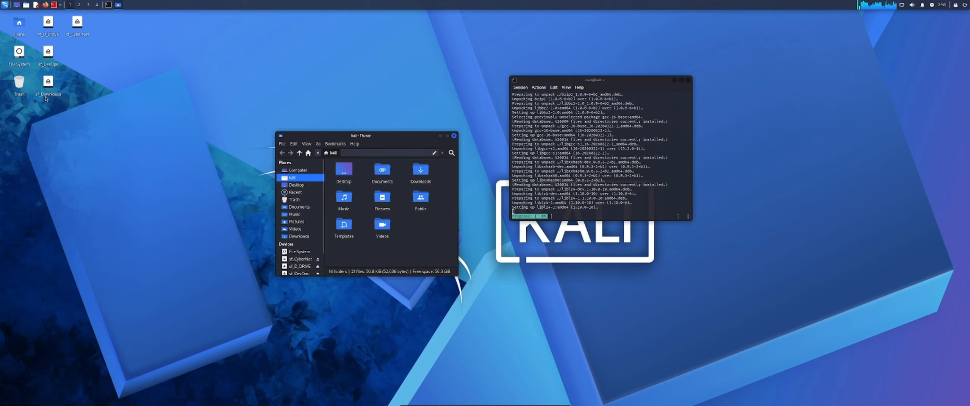
# Step: Review the Recently Used, Lateral Movement, Impact and Forensics application categories, and shift the file manager window slightly upward
pyautogui.click(2, 3)
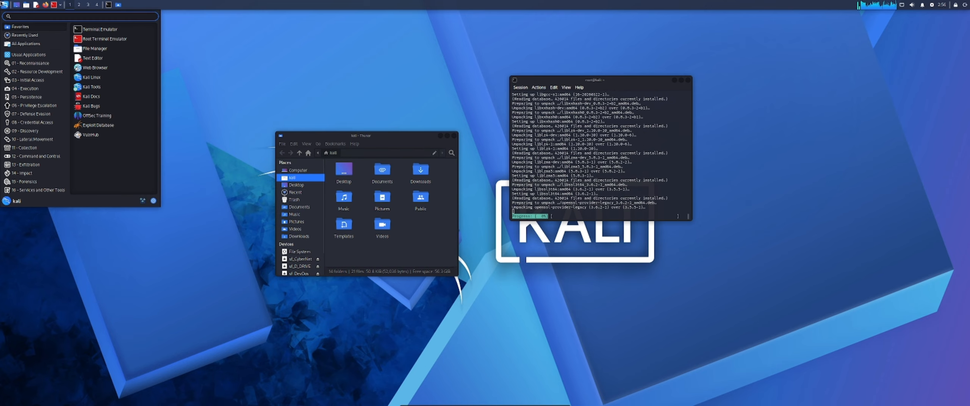
pyautogui.click(23, 34)
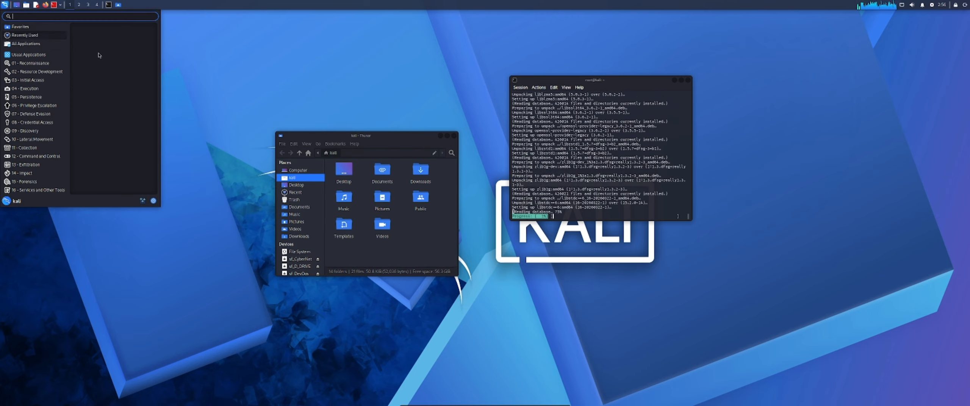
pyautogui.click(33, 139)
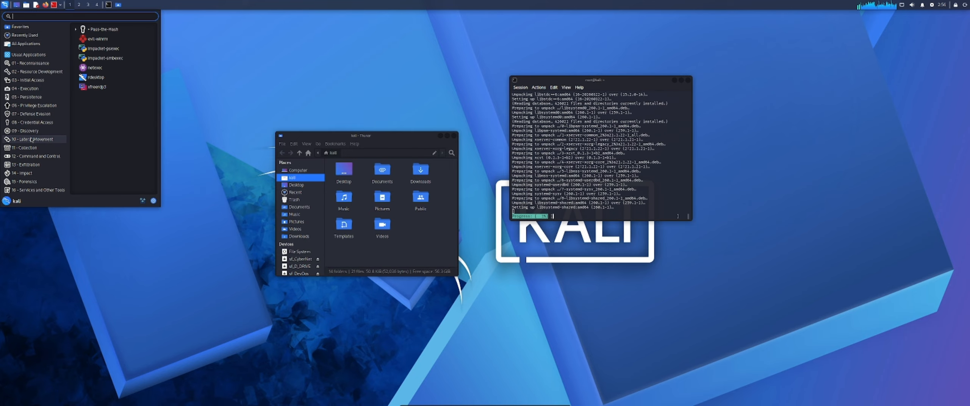
pyautogui.click(20, 173)
pyautogui.click(33, 185)
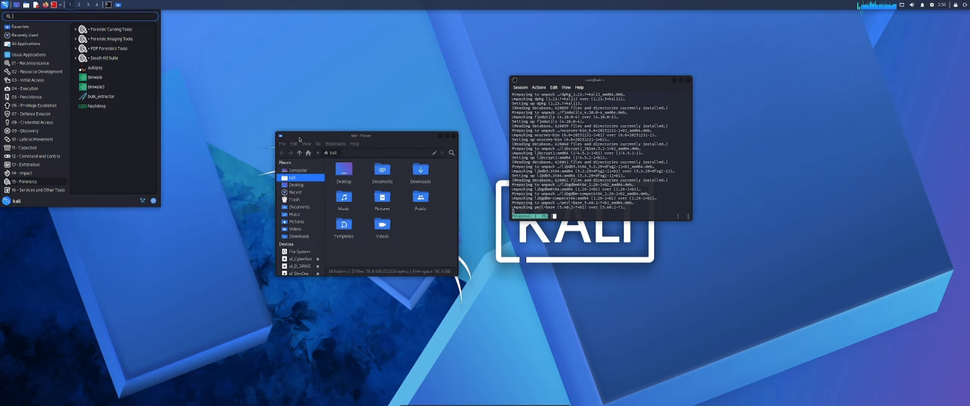
pyautogui.moveTo(300, 140); pyautogui.dragTo(283, 103)
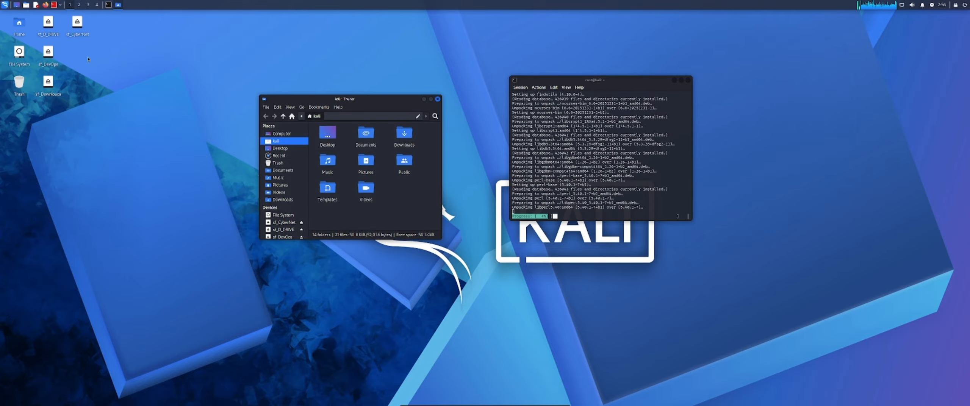
# Step: Examine the tools listed under Reconnaissance and under Command and Control in the application list
pyautogui.click(4, 5)
pyautogui.write('c')
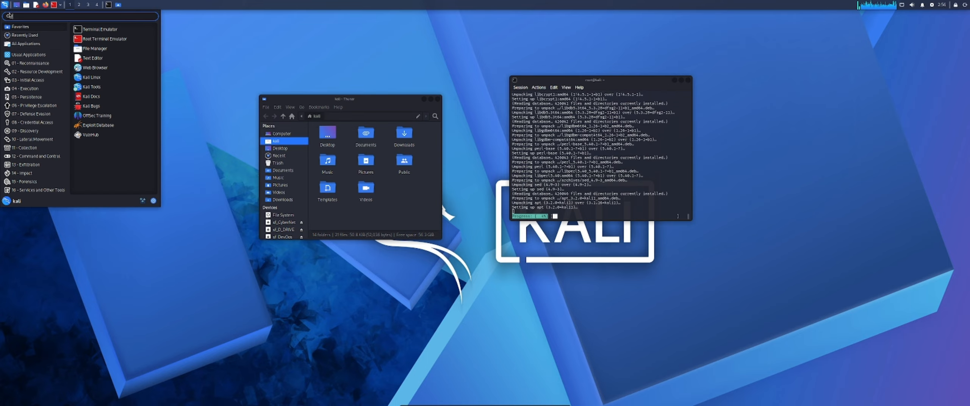
pyautogui.press('BackSpace')
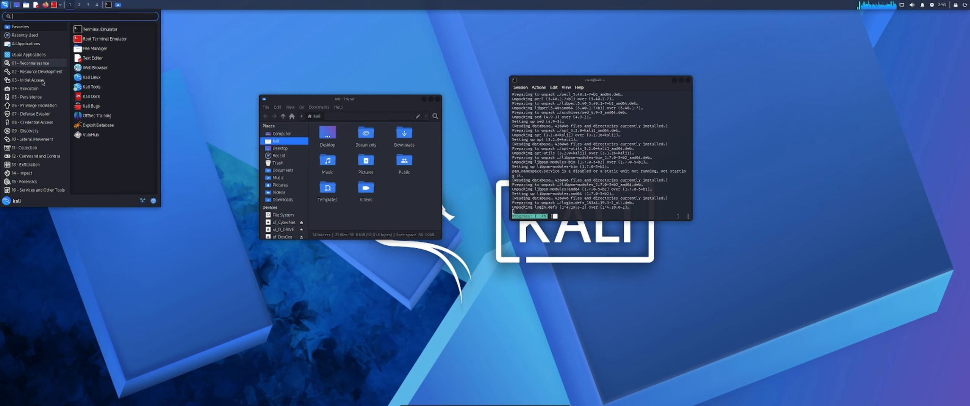
pyautogui.click(30, 63)
pyautogui.scroll(-1, 120, 146)
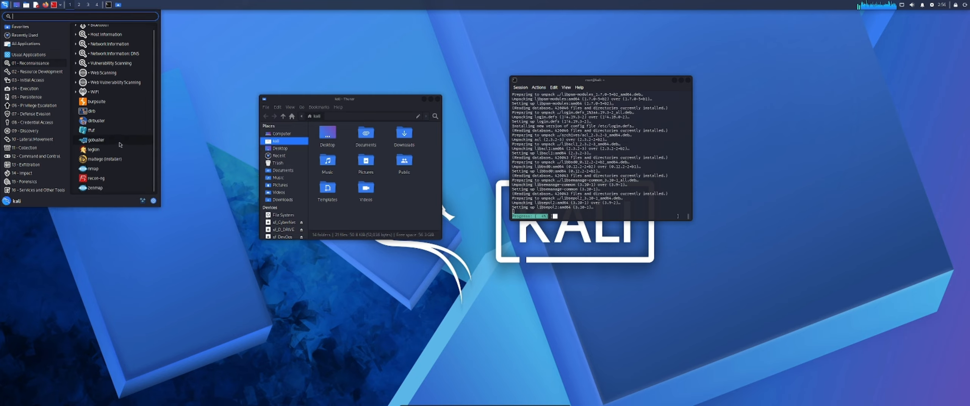
pyautogui.scroll(1, 120, 145)
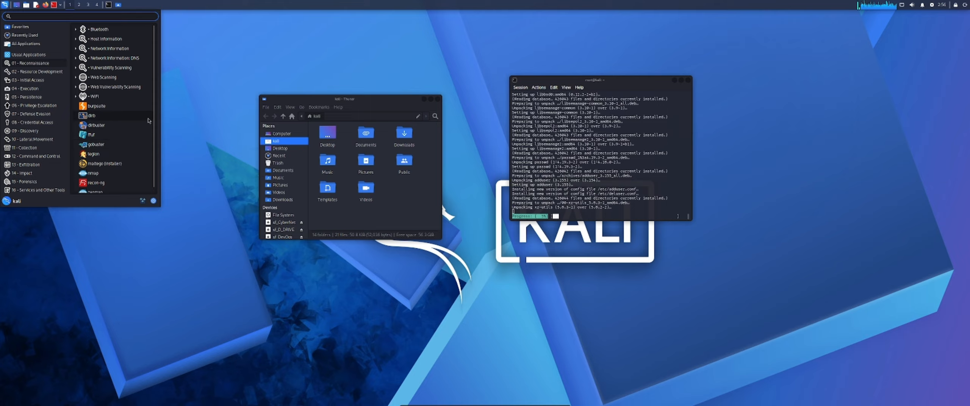
pyautogui.click(36, 156)
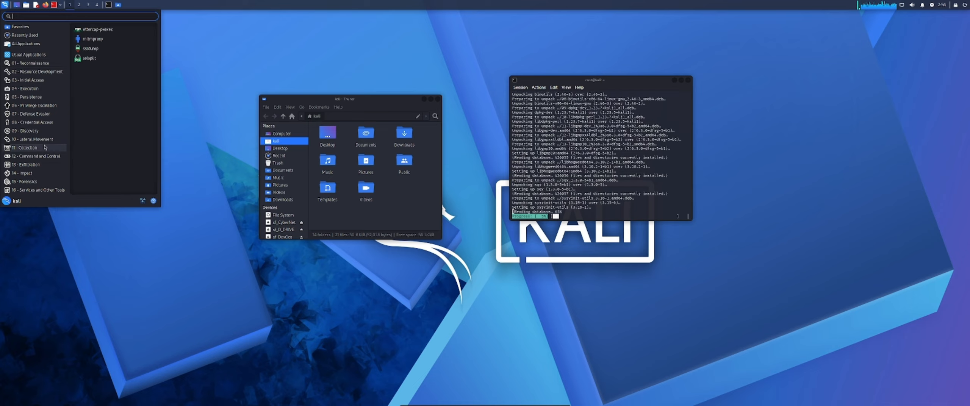
pyautogui.click(36, 156)
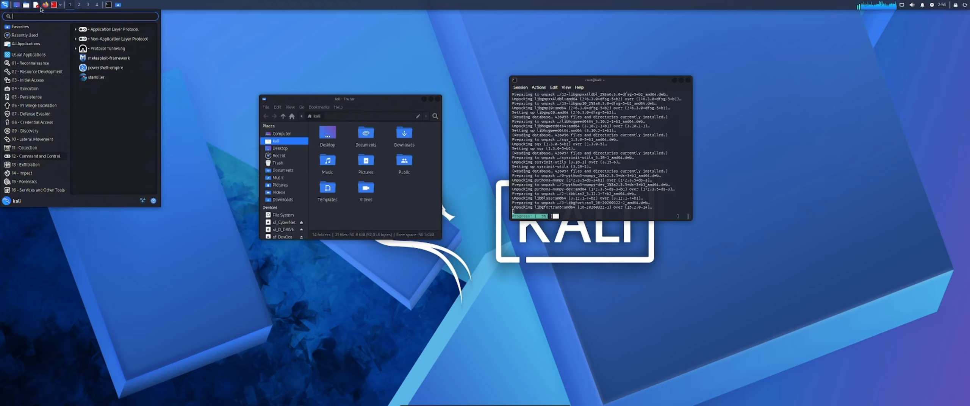
# Step: Minimize all open windows to show the desktop, and look through the Resource Development and Reconnaissance tools
pyautogui.click(18, 5)
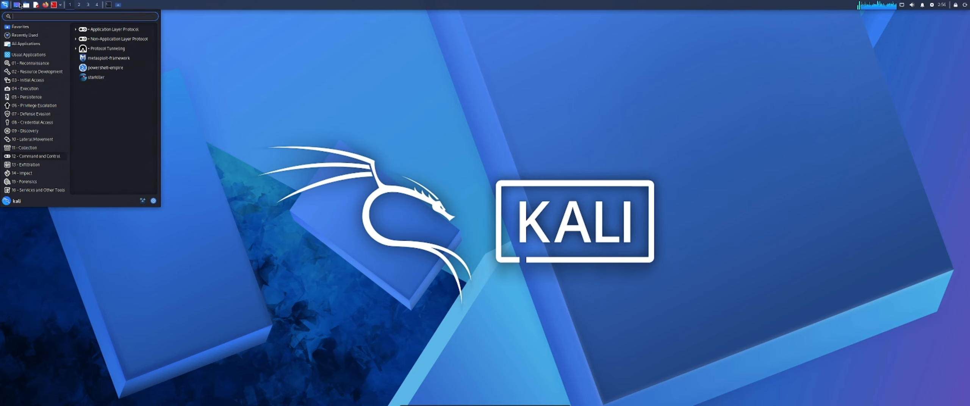
pyautogui.click(19, 5)
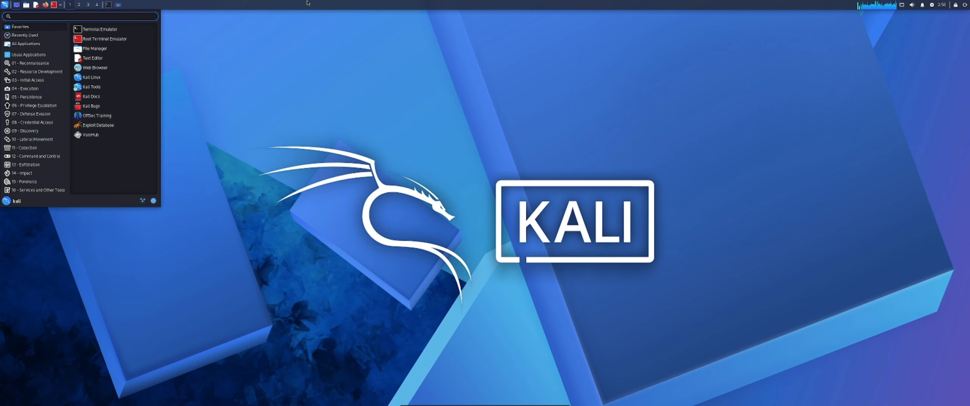
pyautogui.click(37, 70)
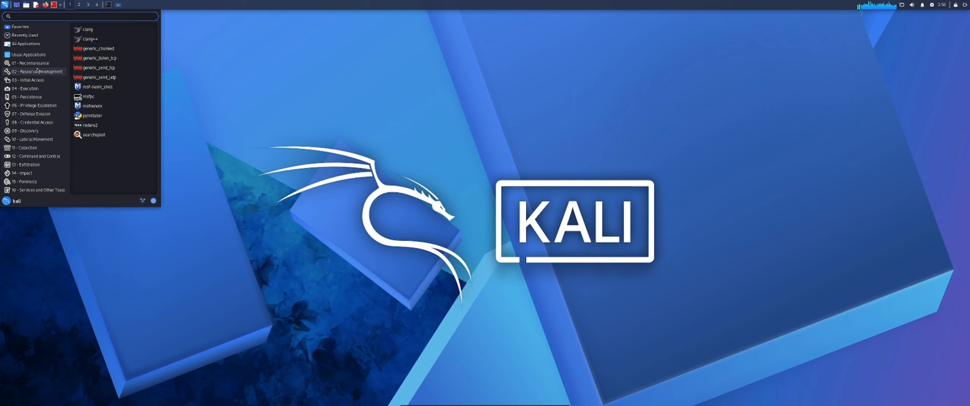
pyautogui.click(38, 63)
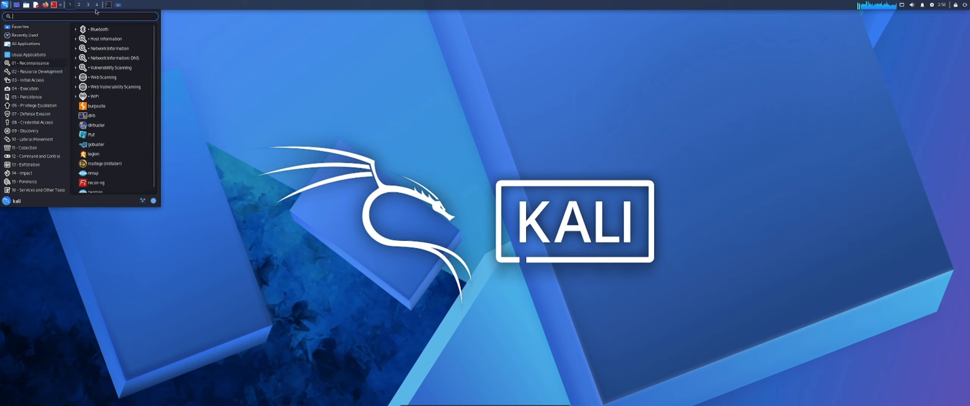
# Step: Restore the root terminal window to follow the system upgrade's progress
pyautogui.click(108, 5)
pyautogui.click(551, 193)
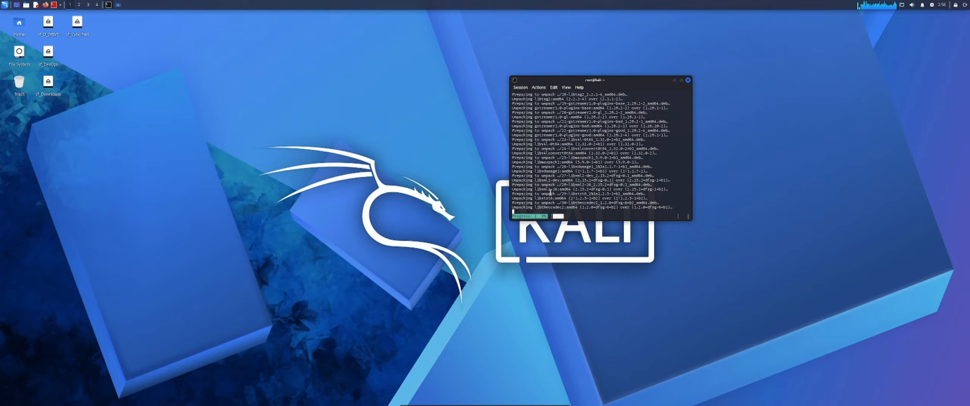